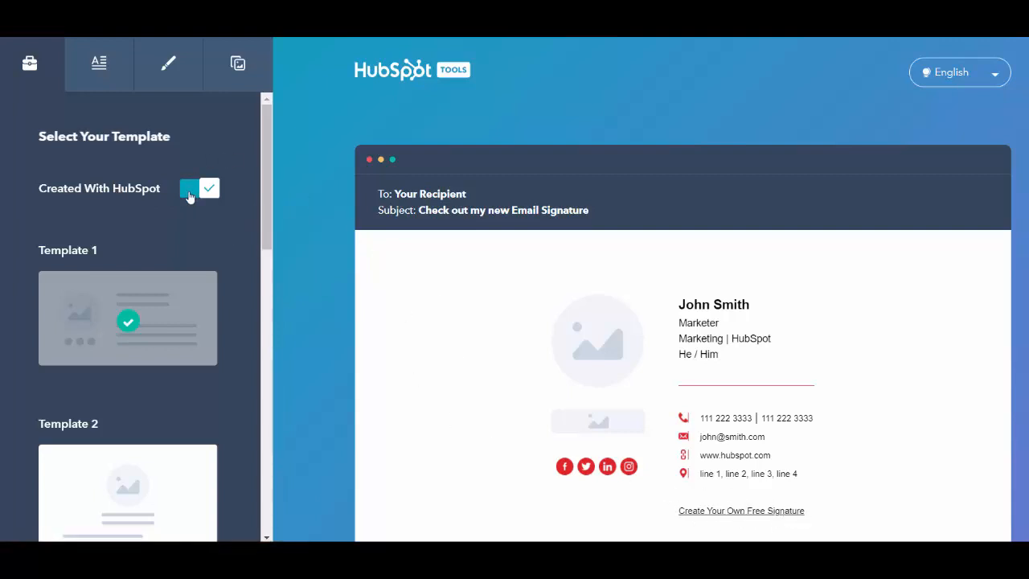
# - Turn off the Created With HubSpot credit and preview Templates 2 and 3
pyautogui.click(189, 196)
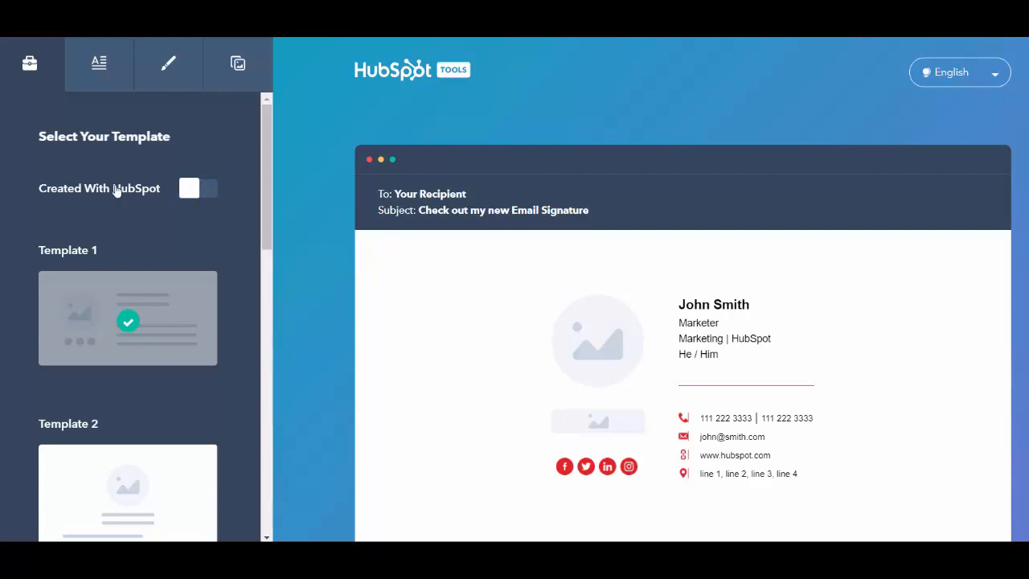
pyautogui.scroll(-2, 116, 193)
pyautogui.click(143, 287)
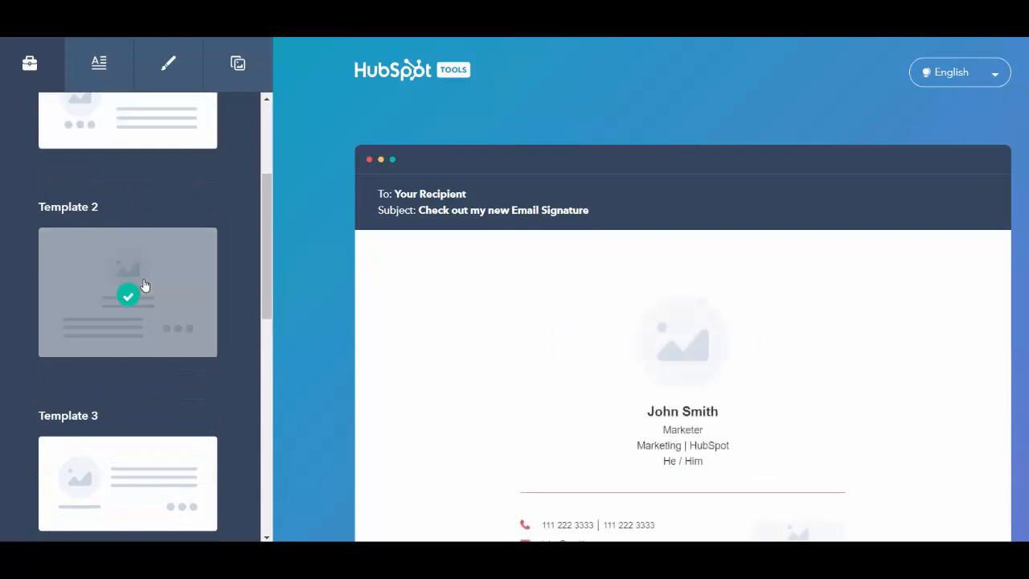
pyautogui.scroll(-2, 145, 287)
pyautogui.click(153, 319)
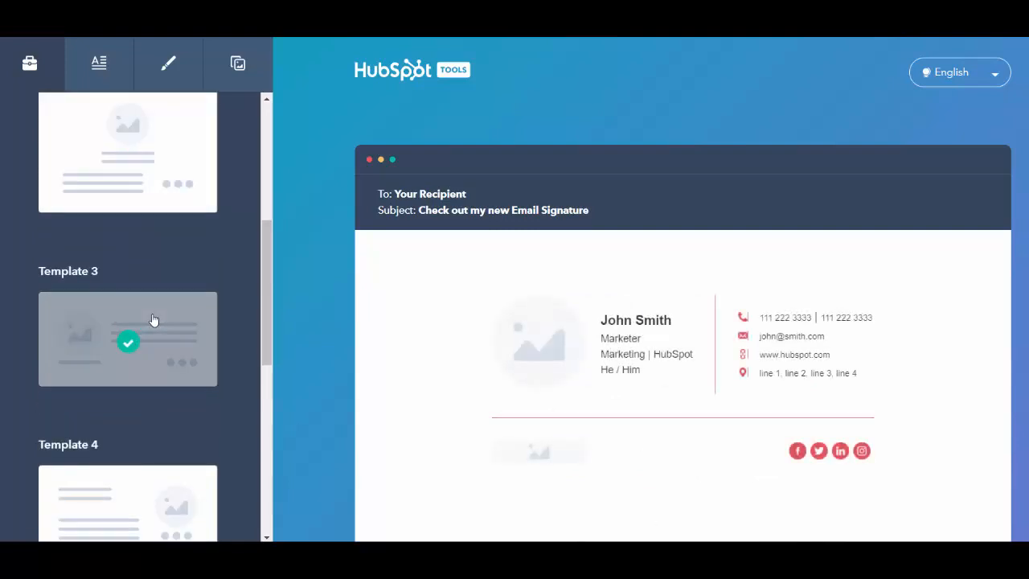
pyautogui.scroll(-4, 153, 319)
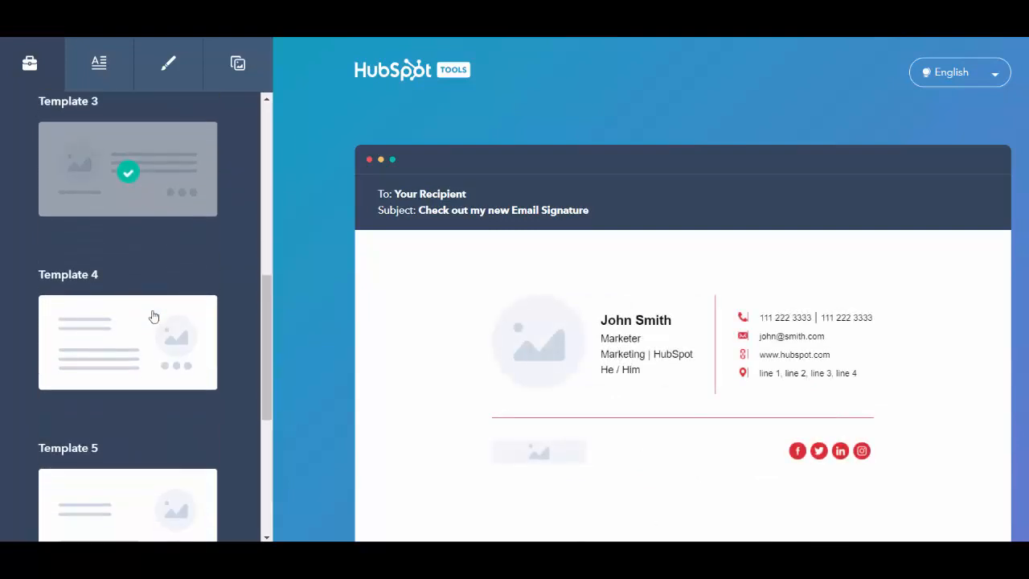
# - Settle on Template 4 with the photo on the right, after comparing Template 5
pyautogui.click(151, 241)
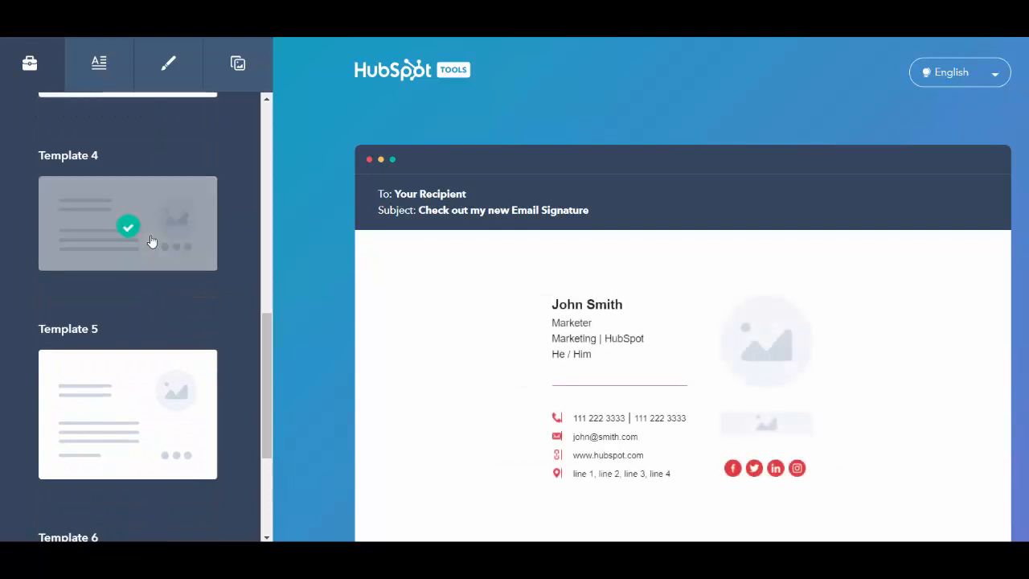
pyautogui.click(155, 400)
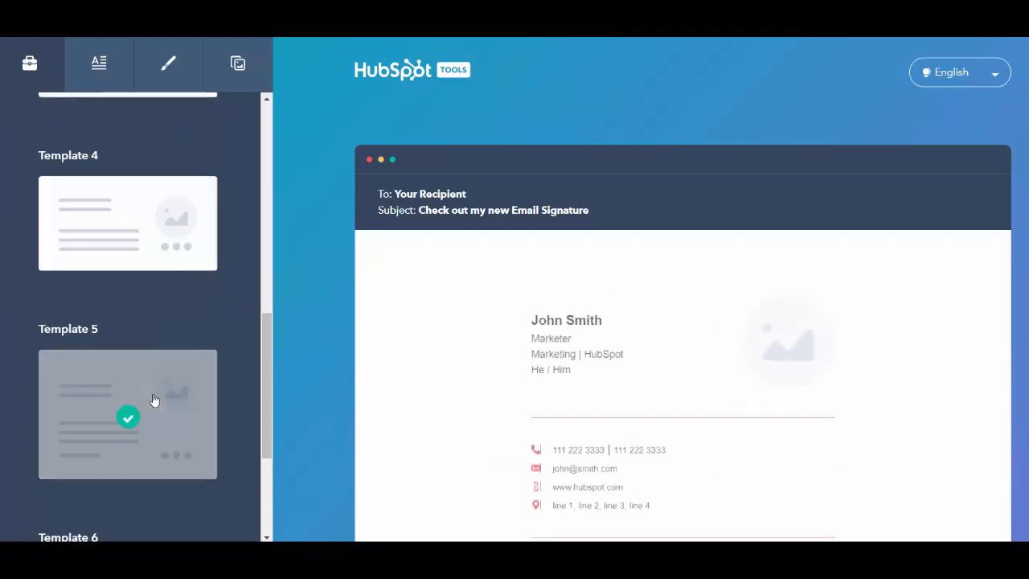
pyautogui.click(149, 249)
pyautogui.scroll(2, 149, 241)
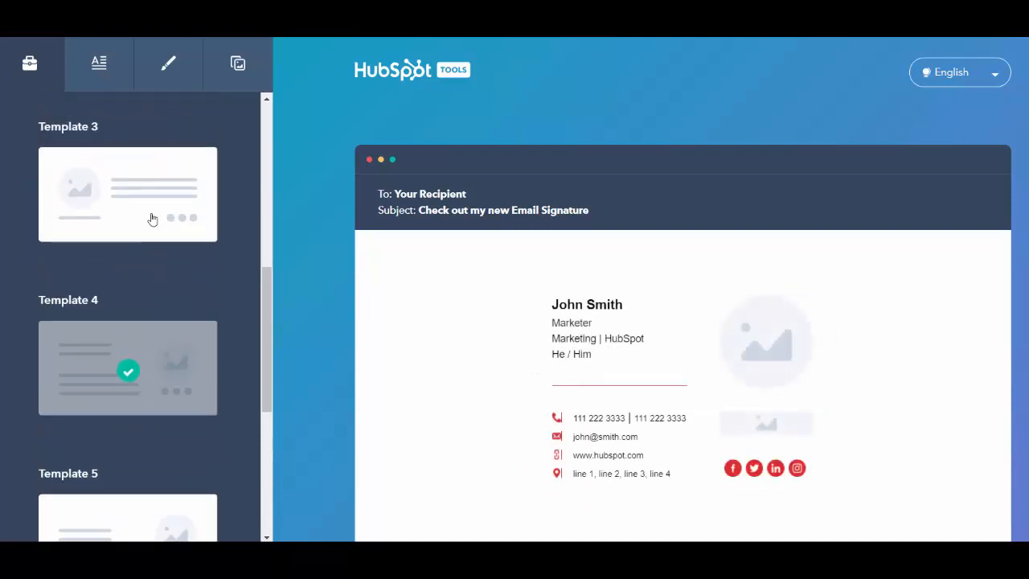
pyautogui.click(98, 64)
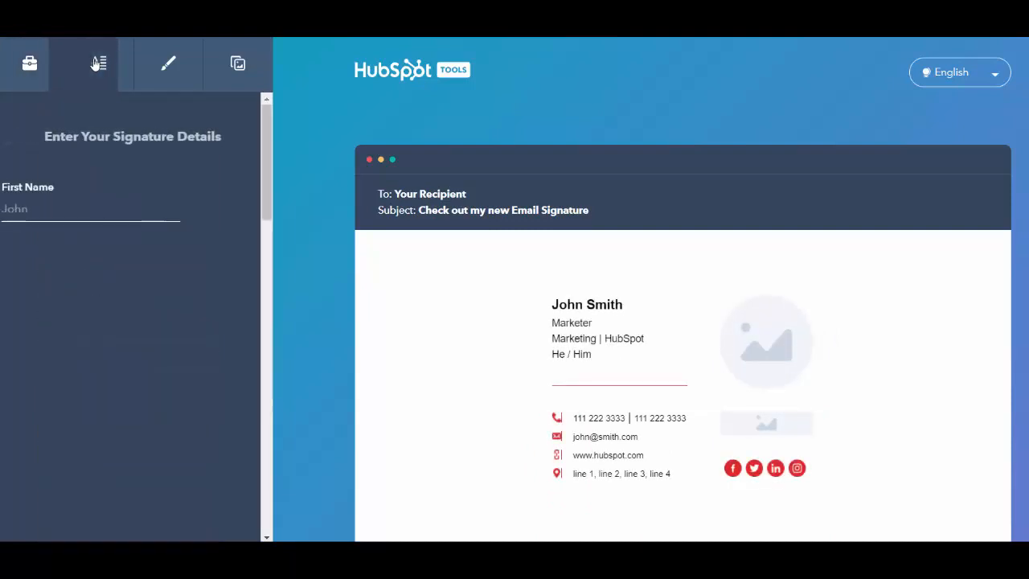
# - Enter the person's first and last name and job title 'Digital Marketing & Social Media'
pyautogui.click(147, 200)
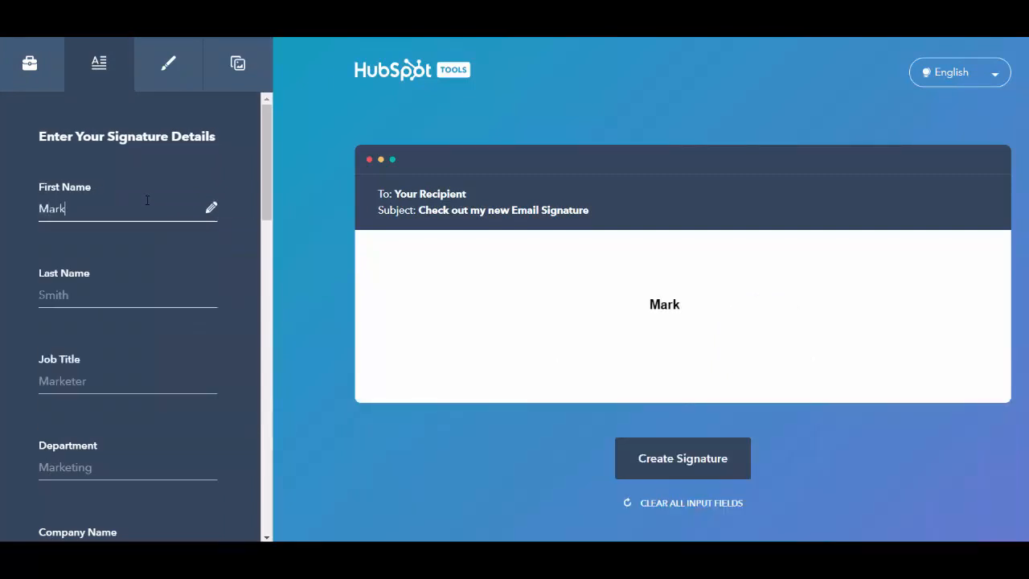
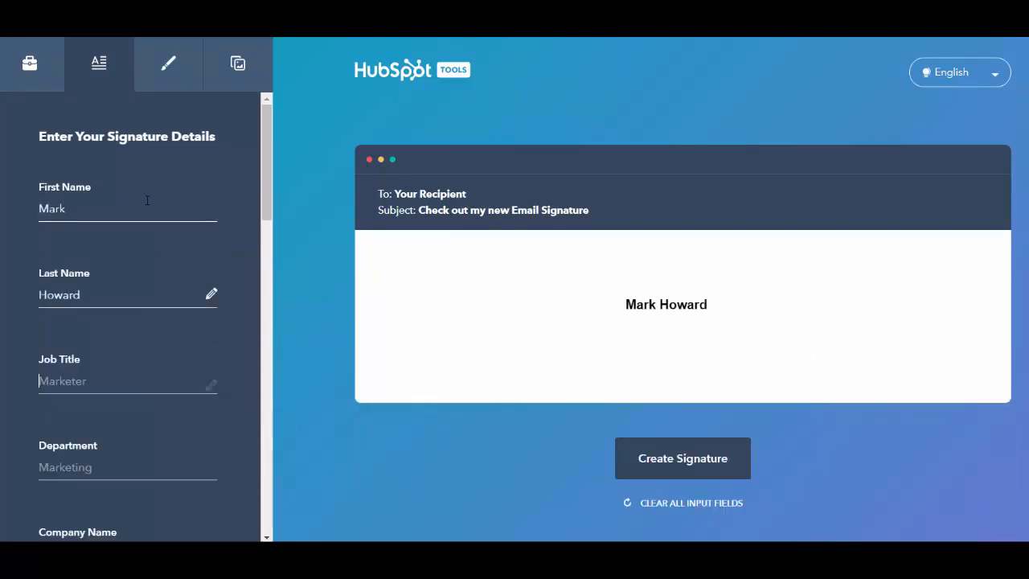
pyautogui.press('Tab')
pyautogui.write('Digt')
pyautogui.press('BackSpace')
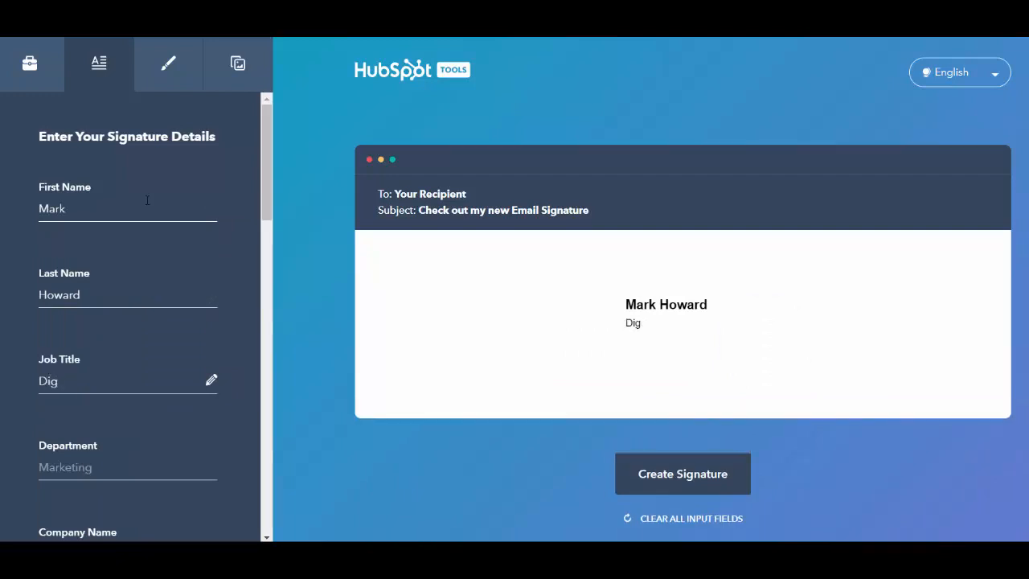
pyautogui.write('ital Marke')
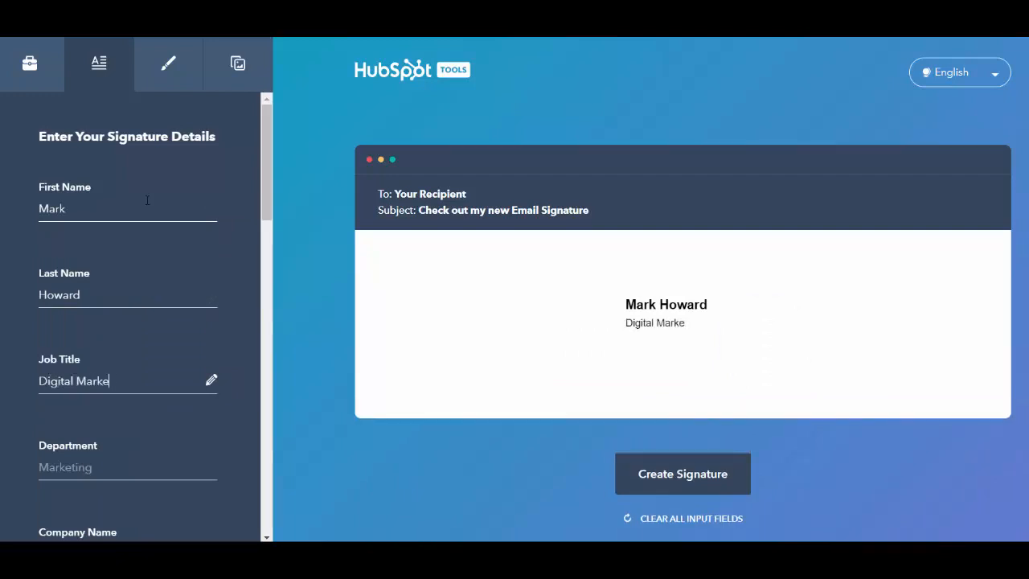
pyautogui.write('rting & Social Media')
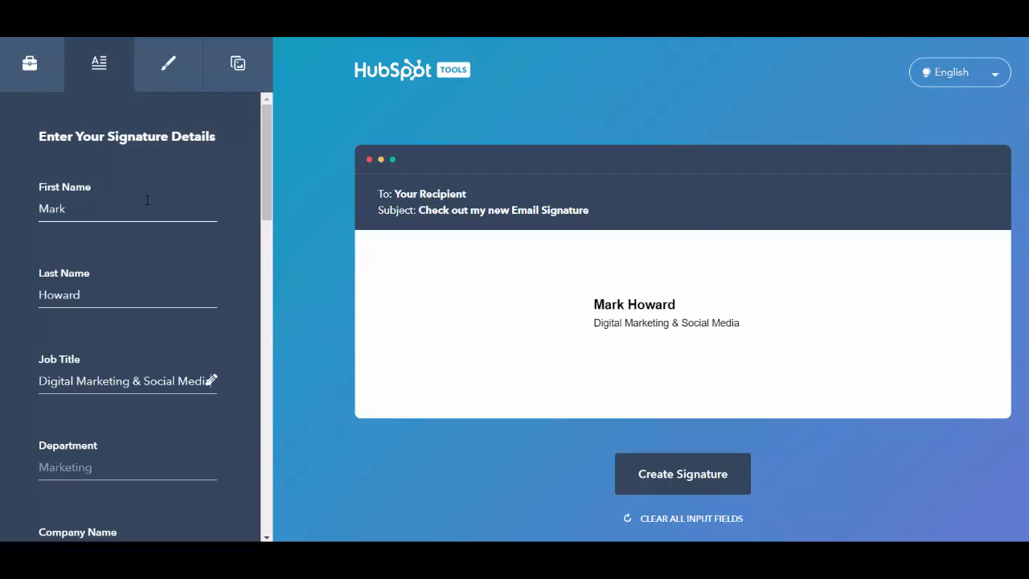
pyautogui.scroll(-2, 111, 330)
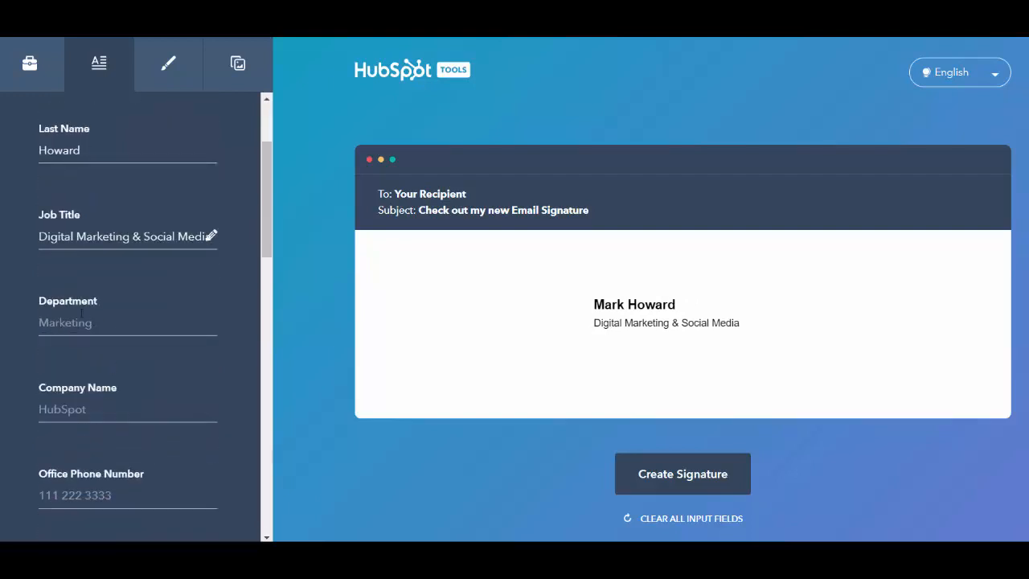
pyautogui.click(85, 406)
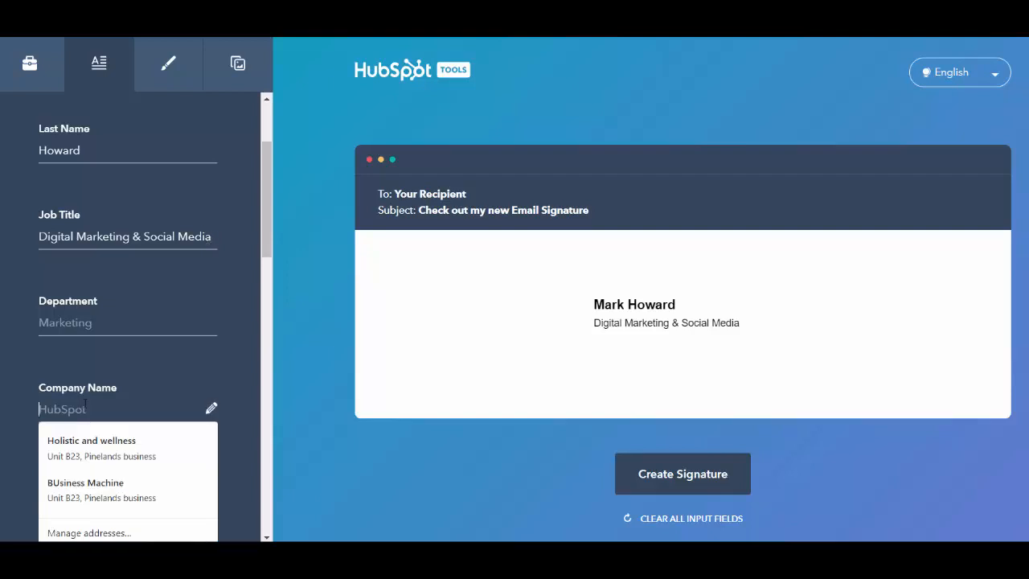
# - Enter company name 'Business Machine' and the office phone number
pyautogui.write('Busines')
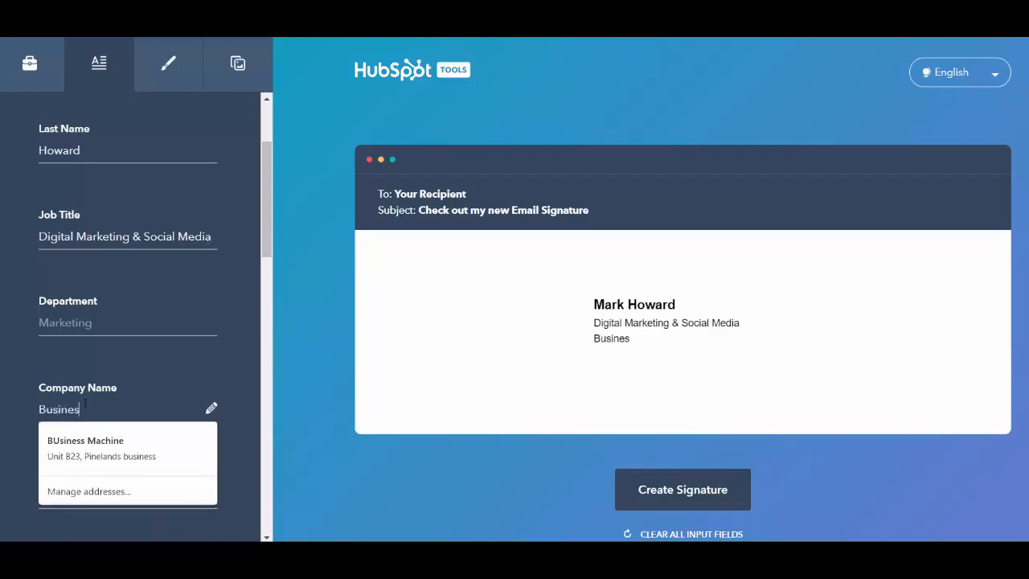
pyautogui.write('s Machine')
pyautogui.press('Tab')
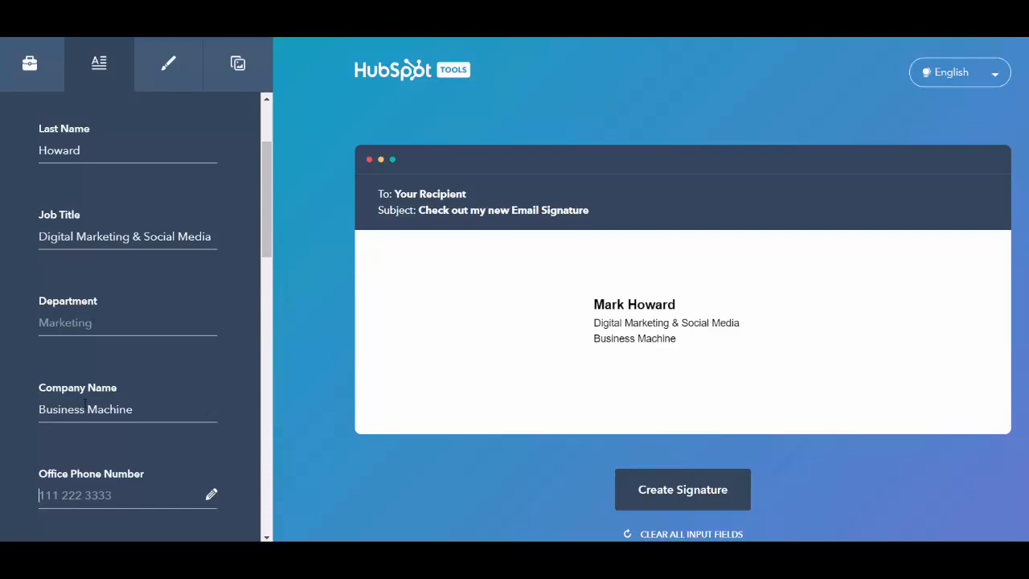
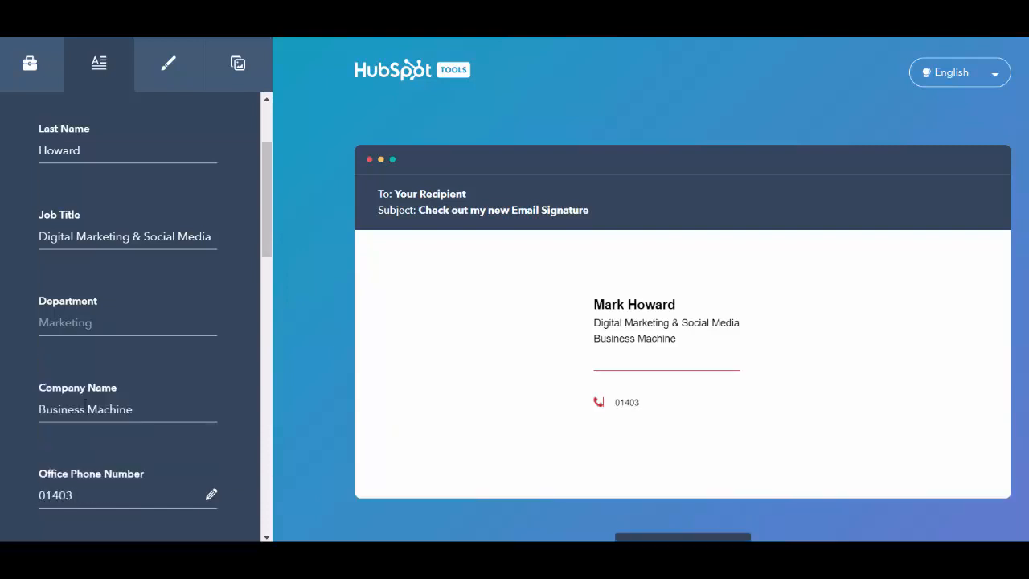
pyautogui.scroll(-3, 84, 402)
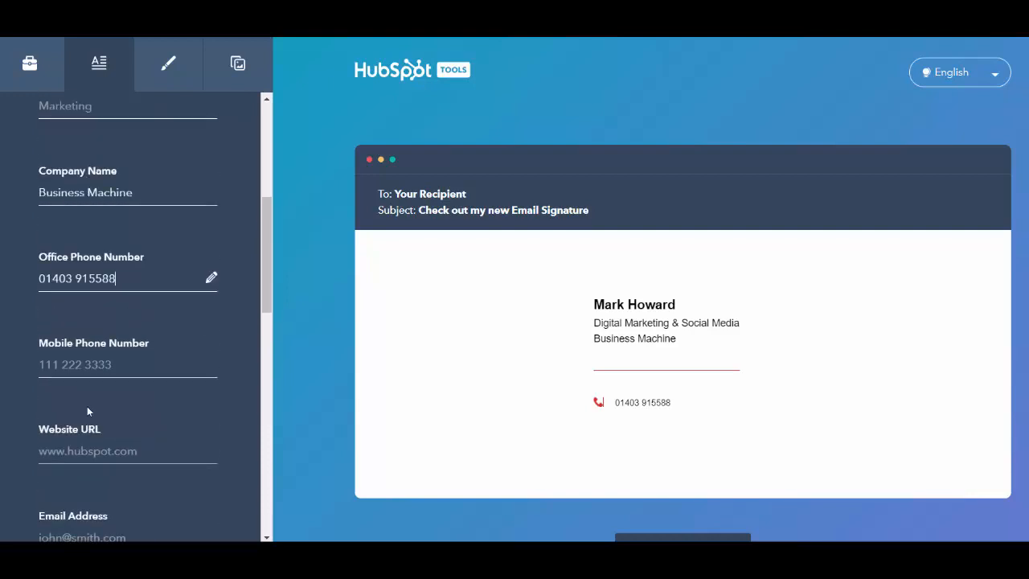
pyautogui.click(134, 364)
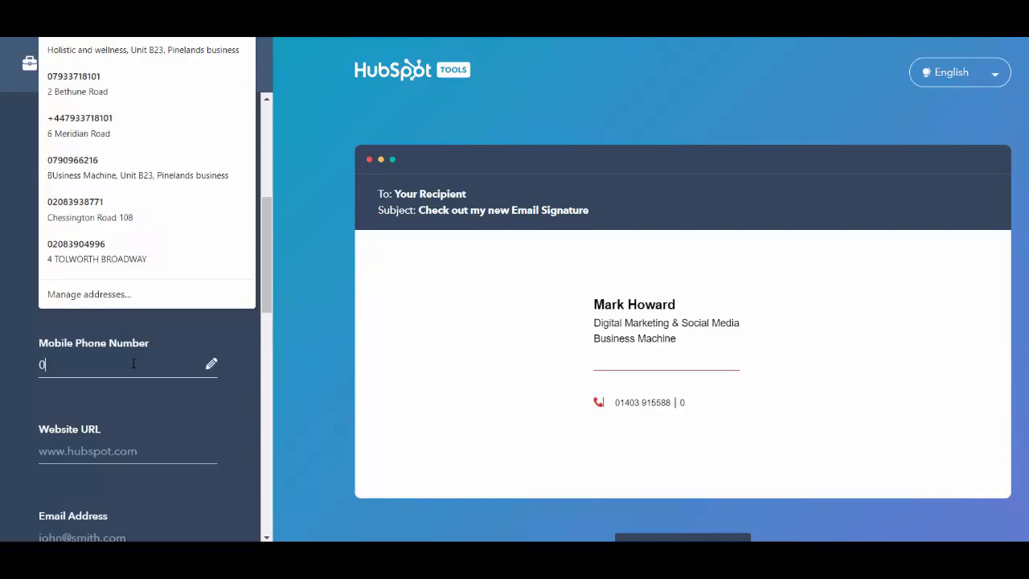
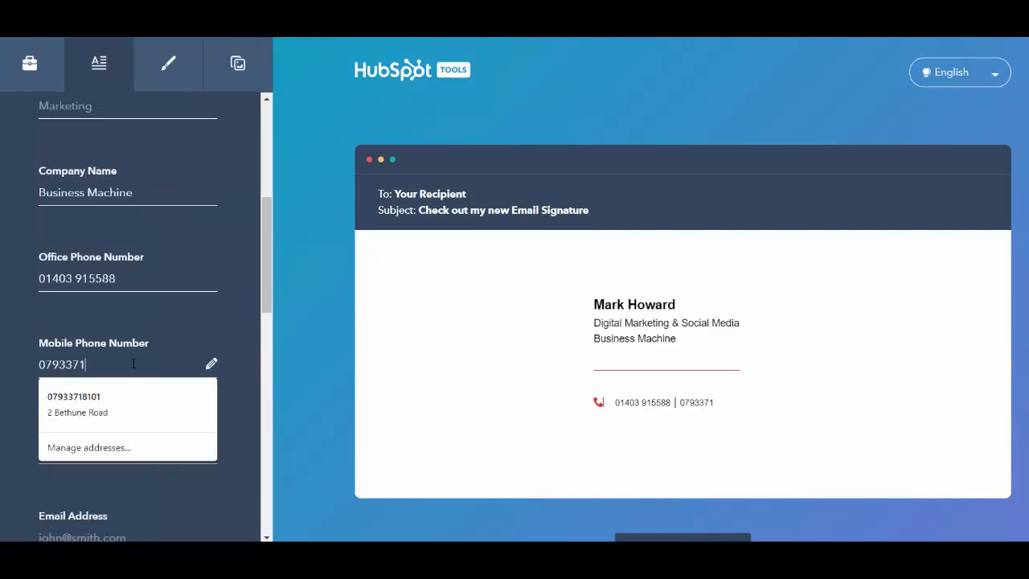
pyautogui.press('Tab')
pyautogui.scroll(-1, 102, 355)
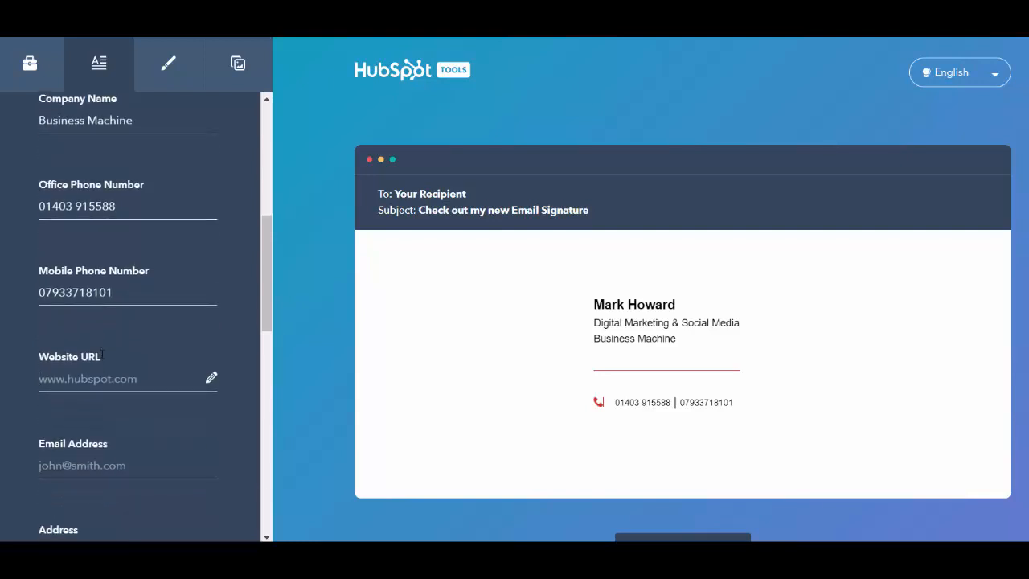
pyautogui.write('www.')
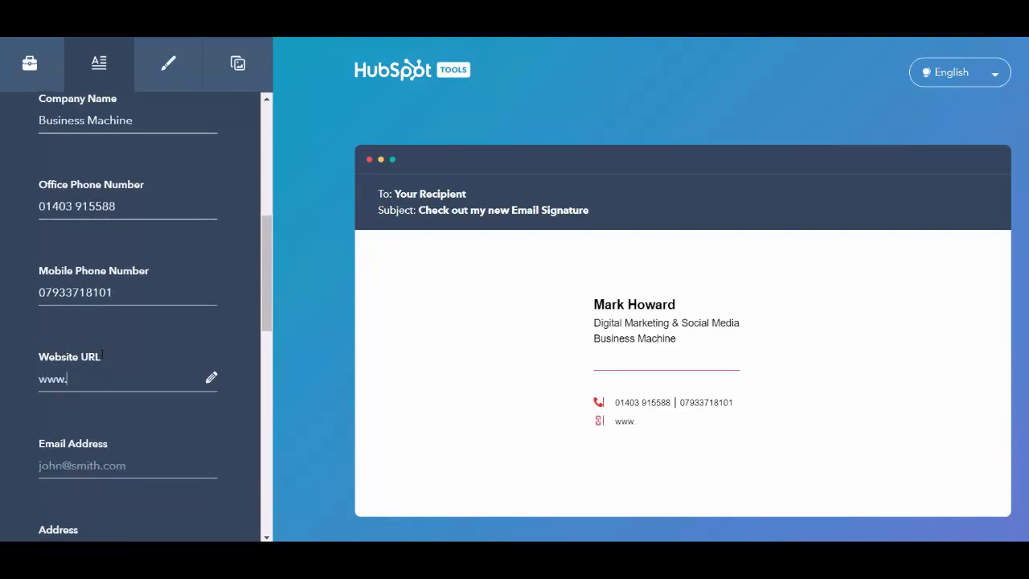
pyautogui.write('businessmachine')
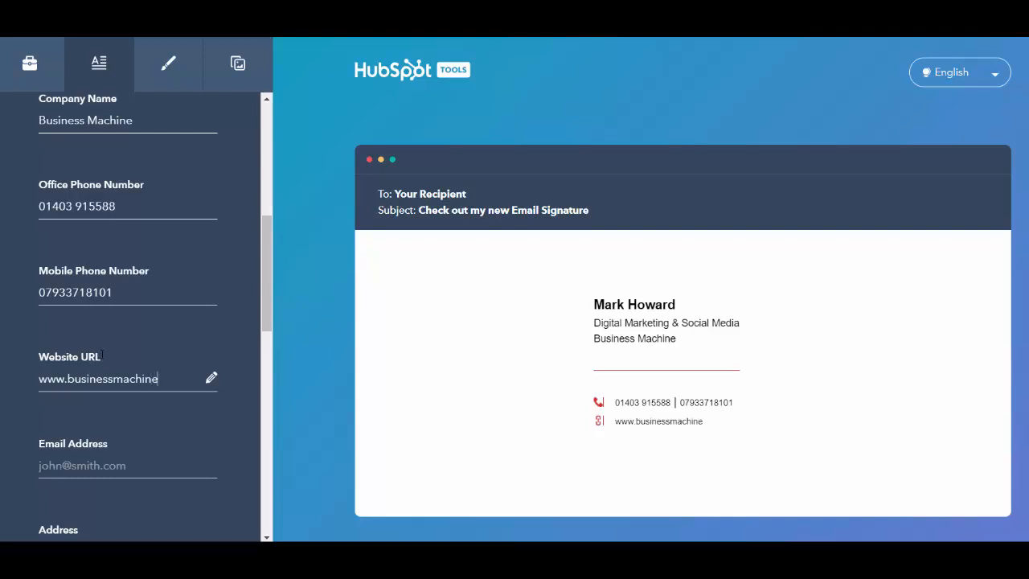
pyautogui.write('.biz')
pyautogui.scroll(-2, 98, 338)
# - Fill in the contact's e-mail address
pyautogui.click(113, 321)
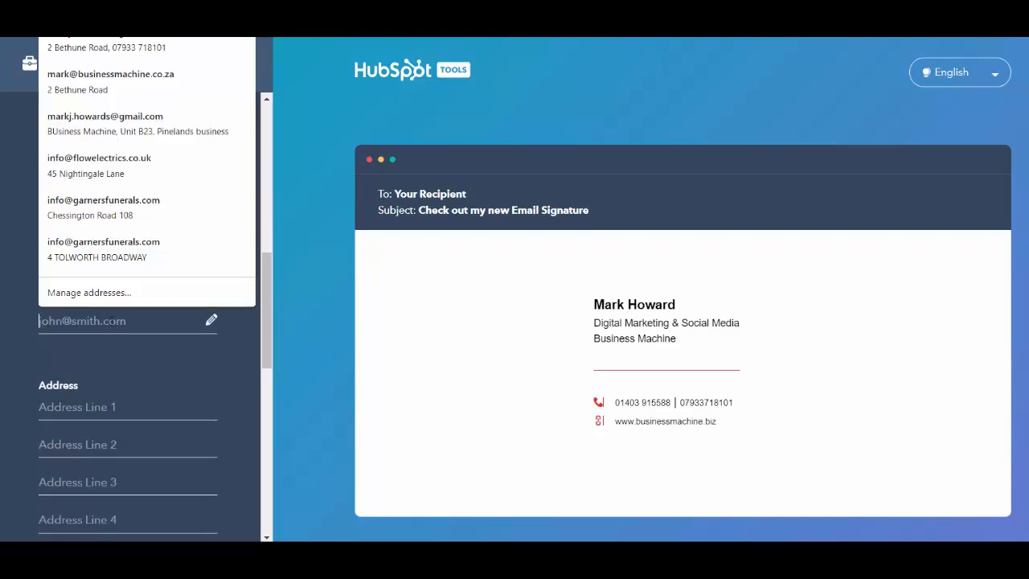
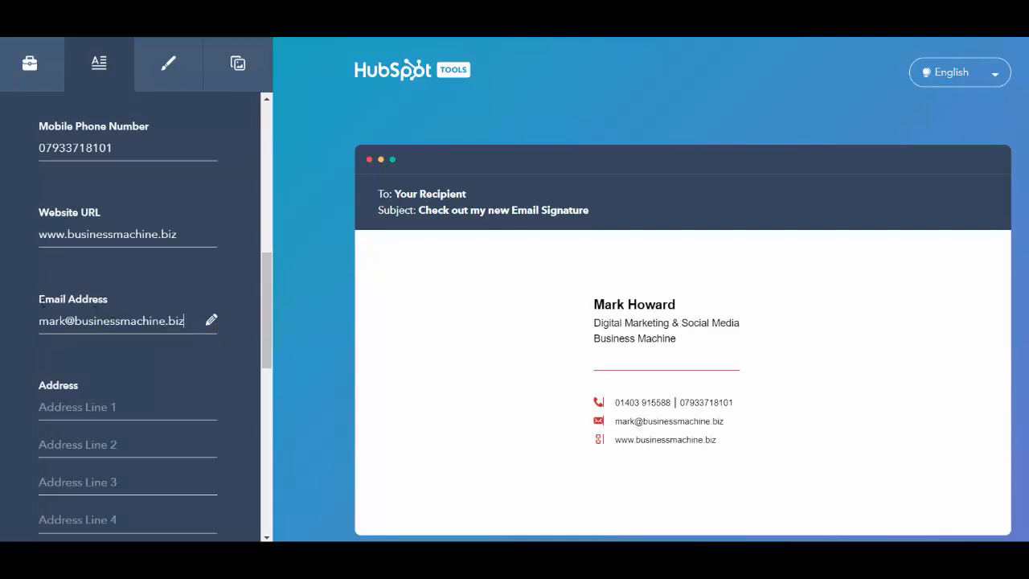
pyautogui.scroll(-2, 39, 325)
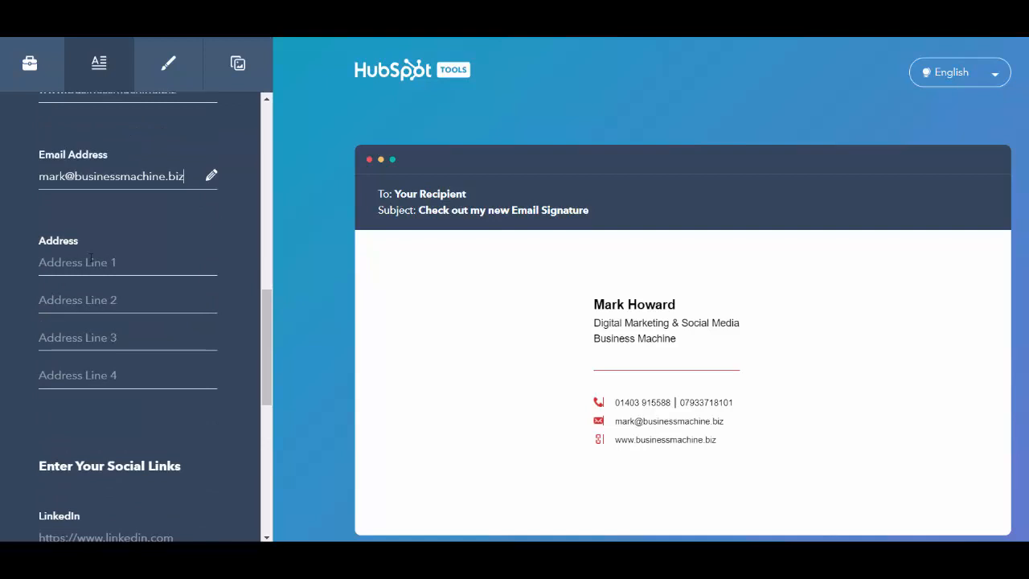
# - Enter the business's town and county in Address Line 1
pyautogui.click(91, 257)
pyautogui.write('Ho')
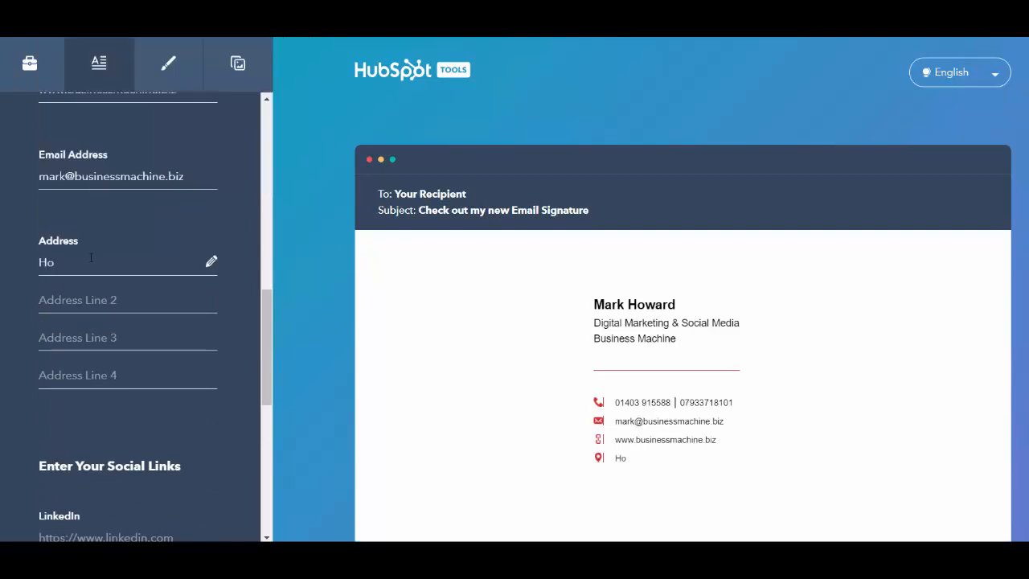
pyautogui.write('rh')
pyautogui.press('BackSpace')
pyautogui.write('sham, West')
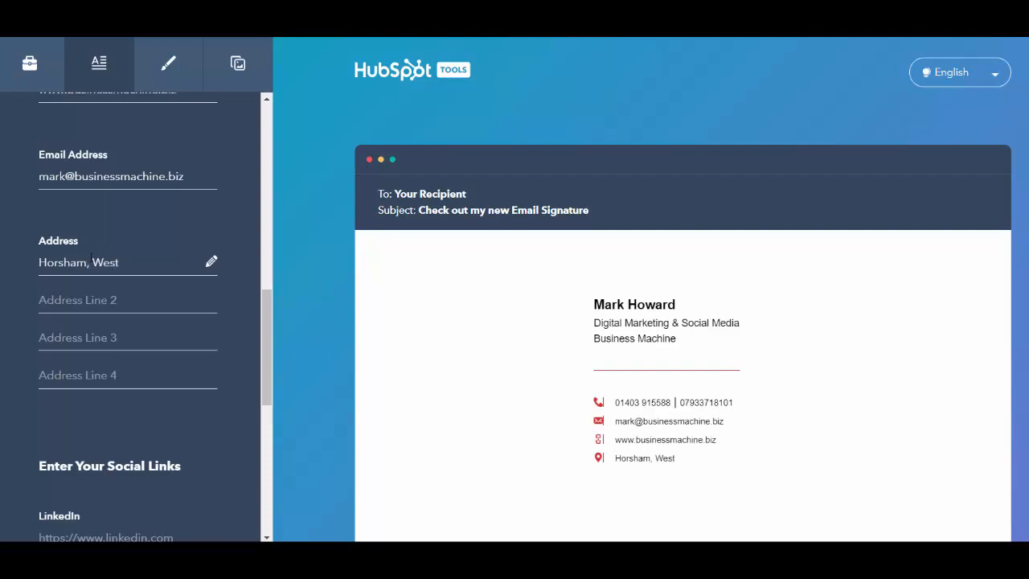
pyautogui.write(' Sussex')
pyautogui.scroll(-3, 94, 259)
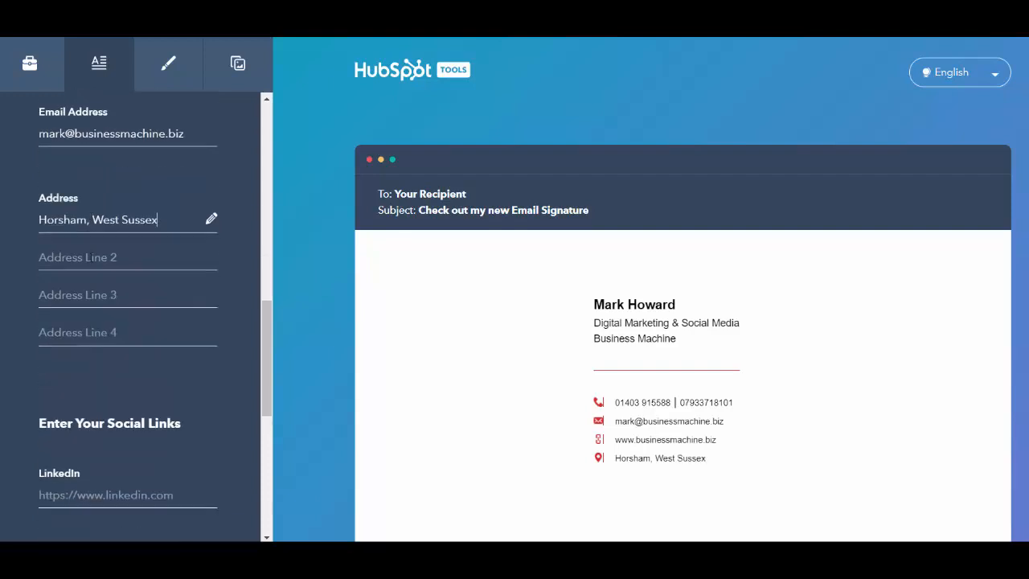
pyautogui.scroll(-1, 100, 298)
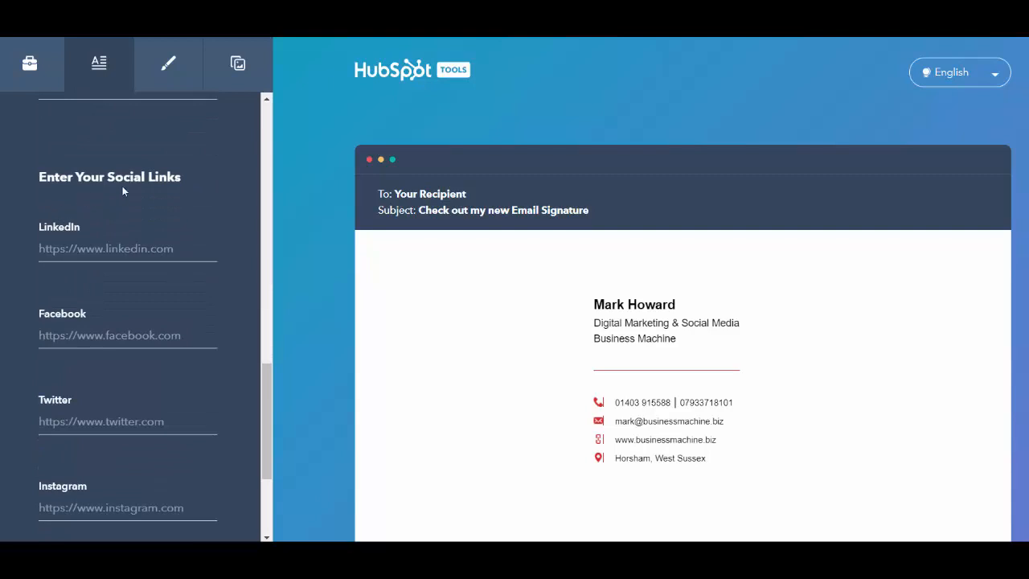
# - Set the LinkedIn, Facebook, Twitter and Instagram links each to a placeholder '#'
pyautogui.scroll(-1, 101, 241)
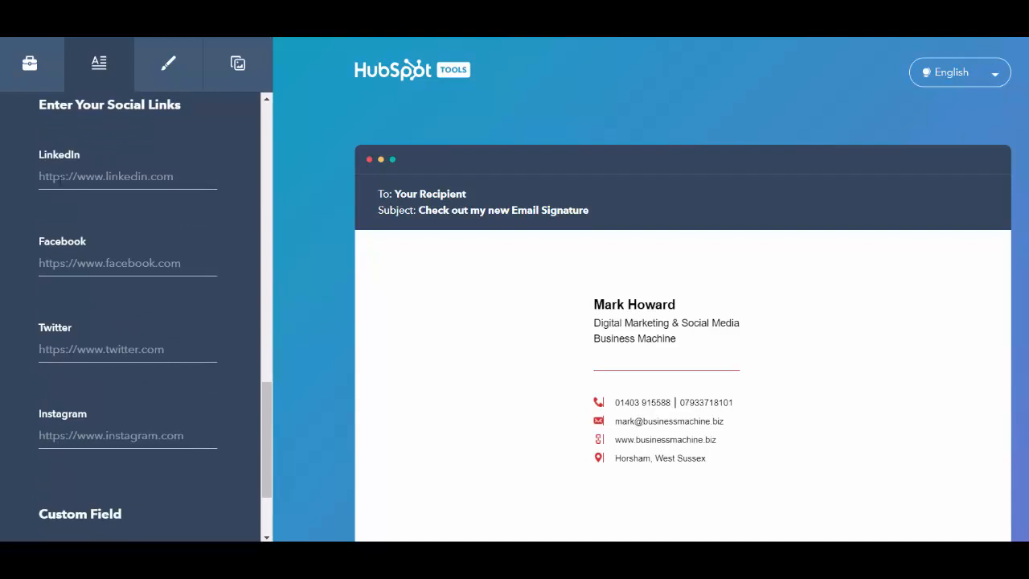
pyautogui.click(78, 180)
pyautogui.write('#')
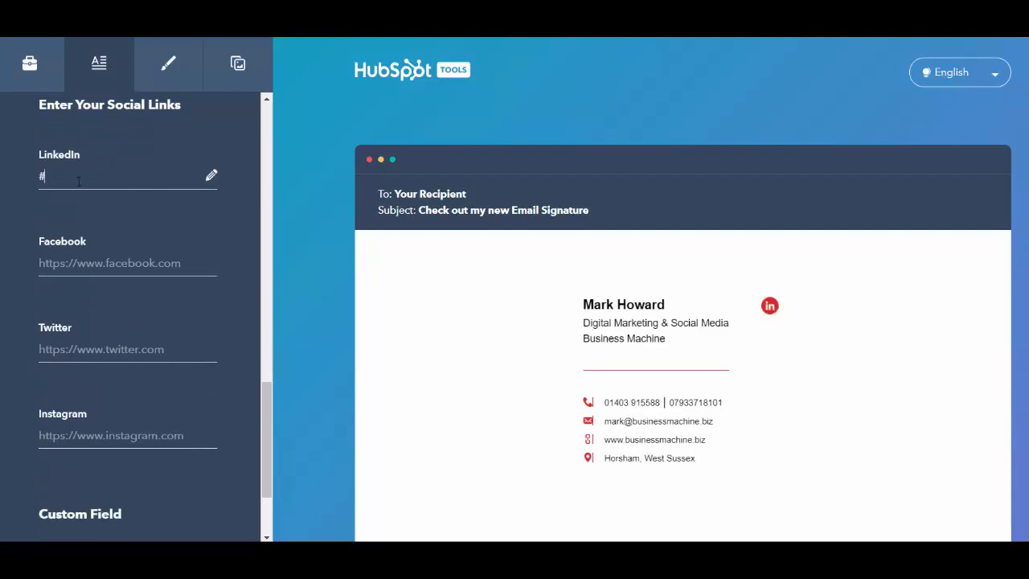
pyautogui.click(73, 262)
pyautogui.write('#')
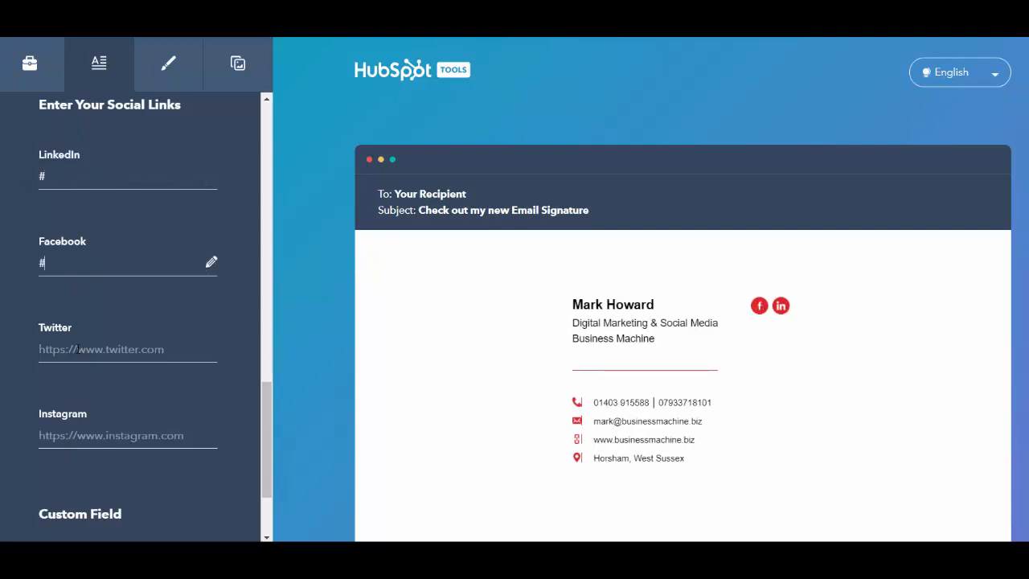
pyautogui.click(80, 347)
pyautogui.write('#')
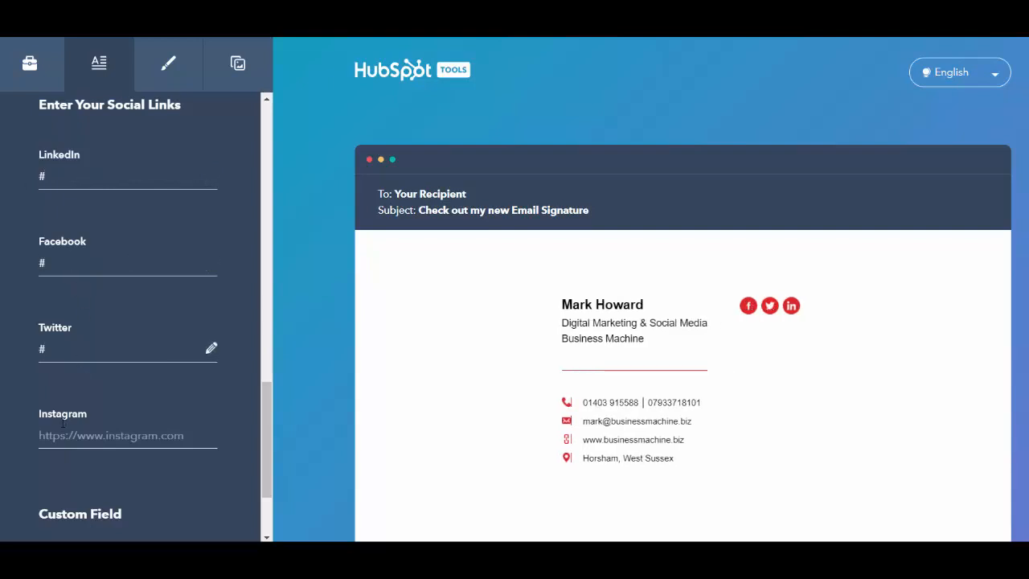
pyautogui.click(64, 427)
pyautogui.write('#')
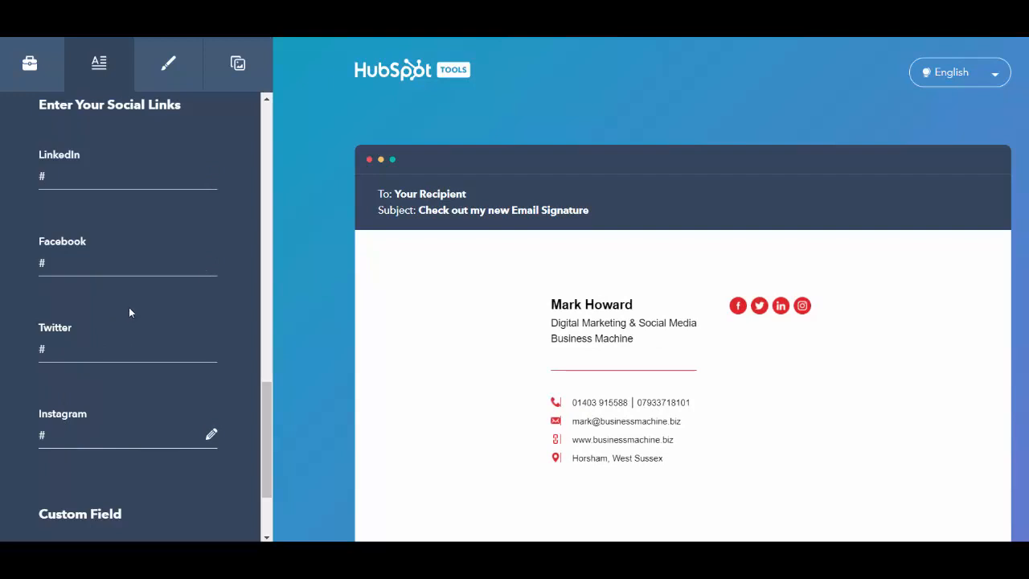
pyautogui.scroll(-3, 129, 307)
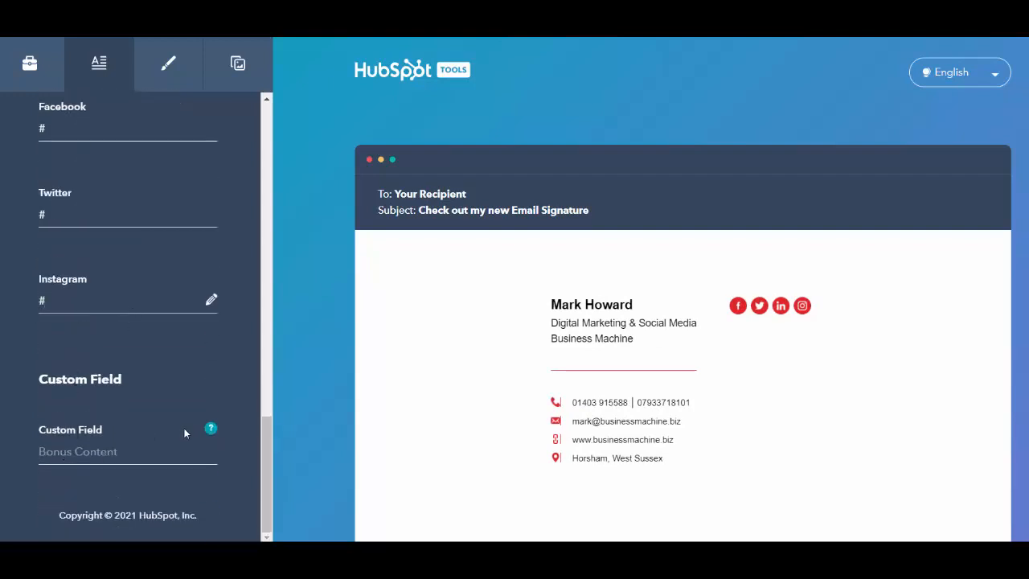
pyautogui.moveTo(212, 430)
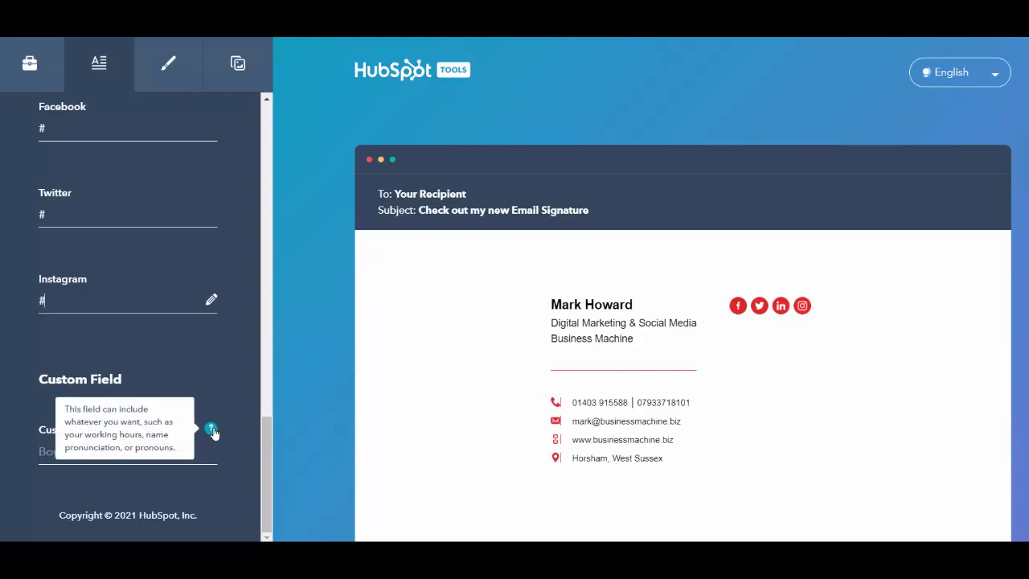
pyautogui.click(81, 450)
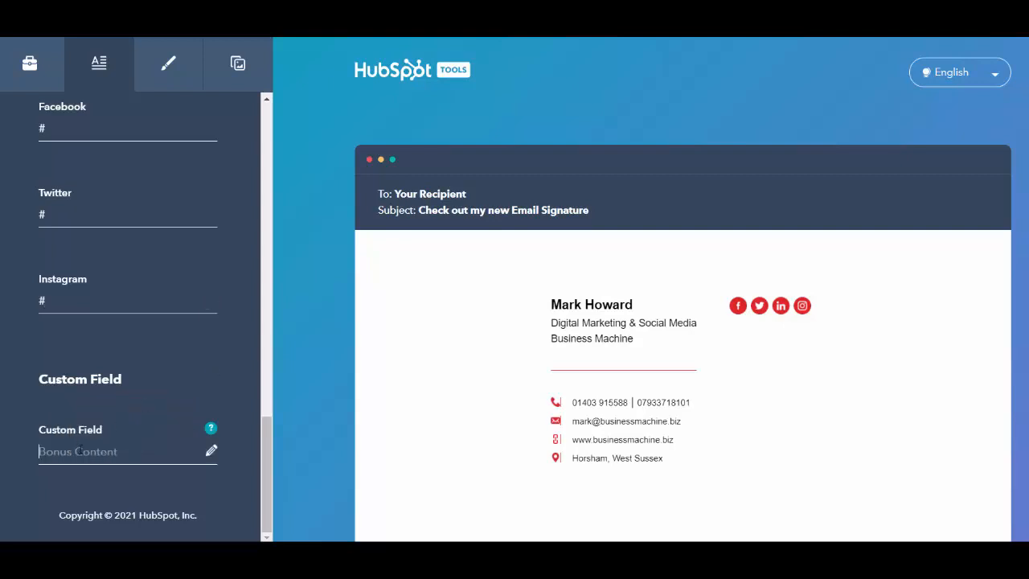
pyautogui.write('Bon')
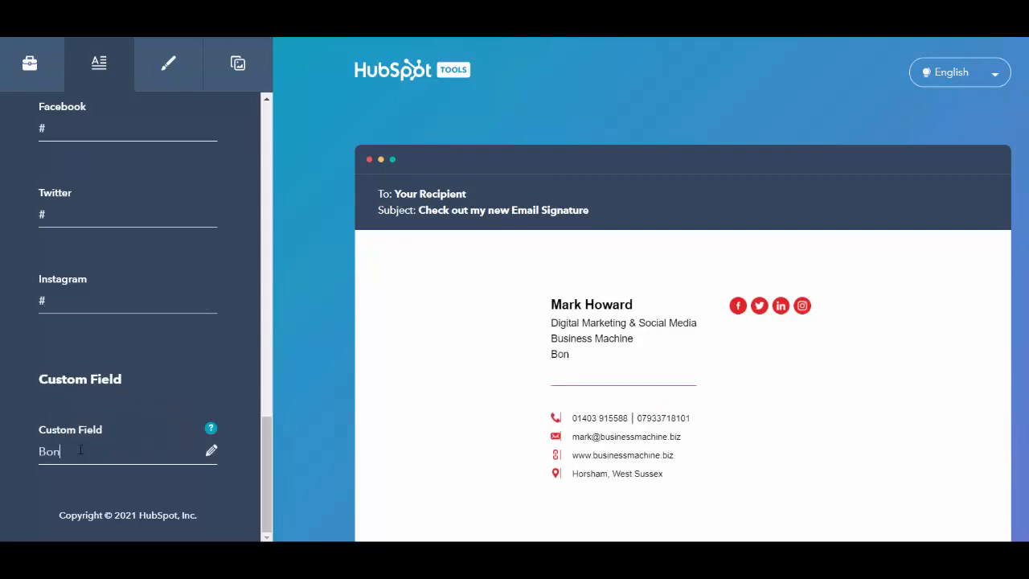
pyautogui.write('uss')
pyautogui.press('BackSpace')
pyautogui.write('Content')
pyautogui.press('BackSpace')
pyautogui.press('BackSpace')
pyautogui.press('BackSpace')
pyautogui.press('BackSpace')
pyautogui.press('BackSpace')
pyautogui.press('BackSpace')
pyautogui.press('BackSpace')
pyautogui.press('BackSpace')
pyautogui.press('BackSpace')
pyautogui.press('BackSpace')
pyautogui.press('BackSpace')
pyautogui.press('BackSpace')
pyautogui.press('BackSpace')
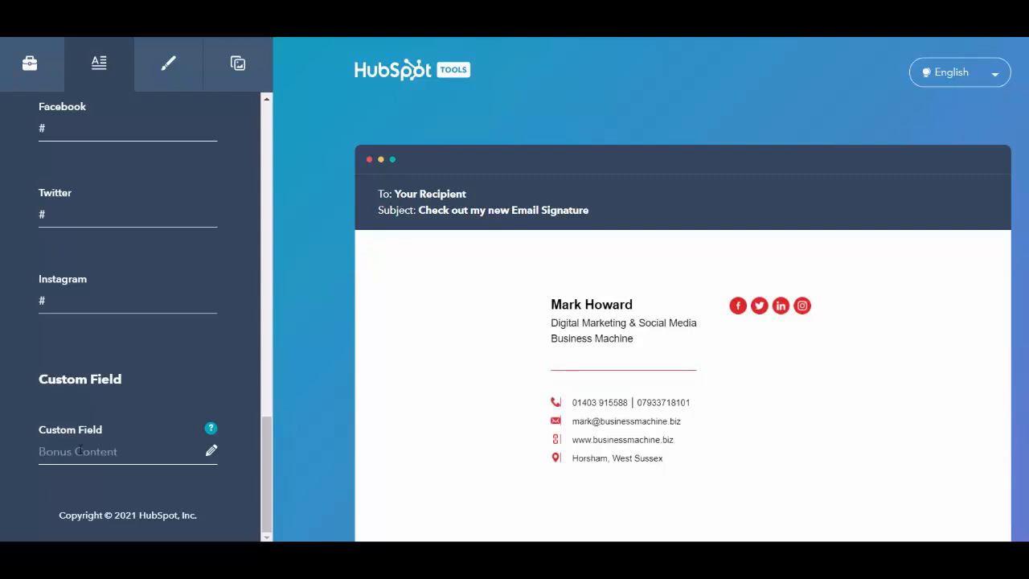
# - Shift the theme colour to orange DE5925 and paste DE5925 as the link colour
pyautogui.click(166, 72)
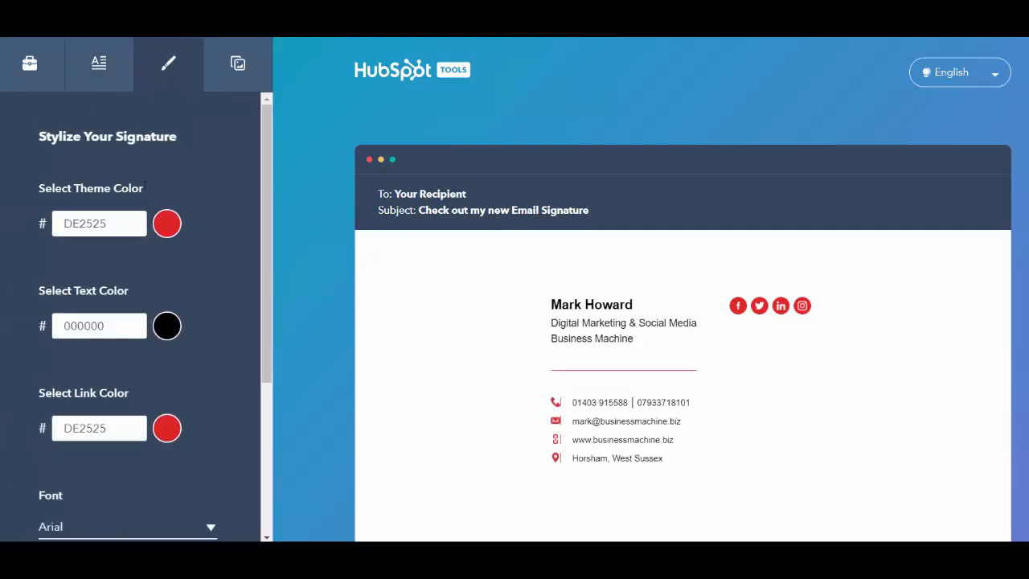
pyautogui.click(166, 223)
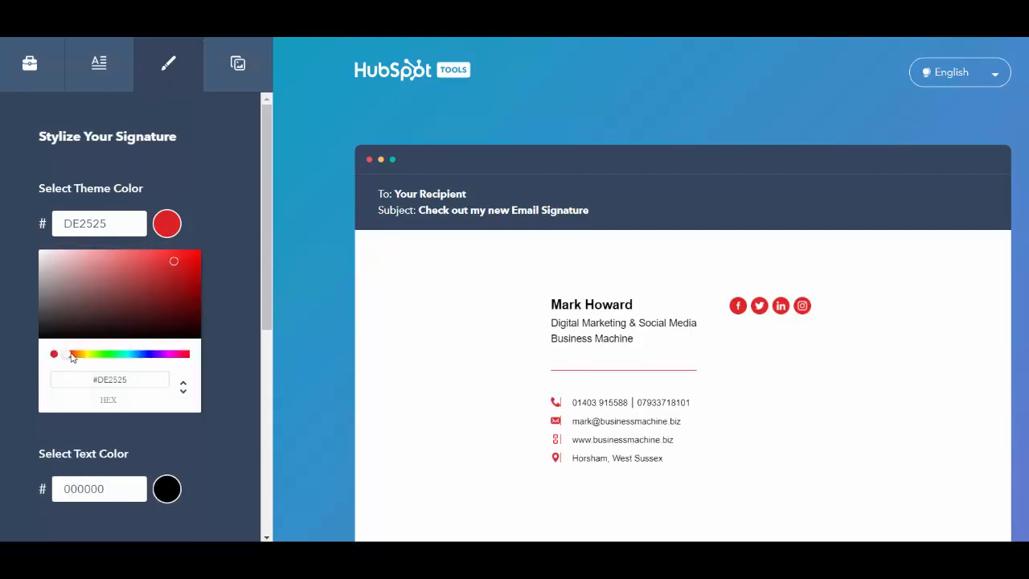
pyautogui.moveTo(68, 355); pyautogui.dragTo(72, 358)
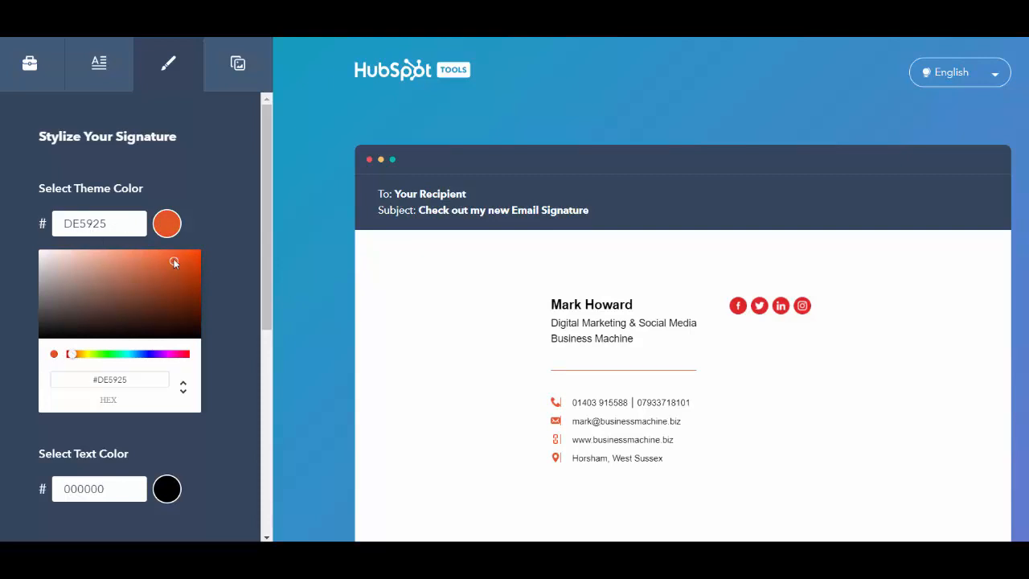
pyautogui.click(209, 207)
pyautogui.doubleClick(113, 227)
pyautogui.hotkey('ctrl', 'c')
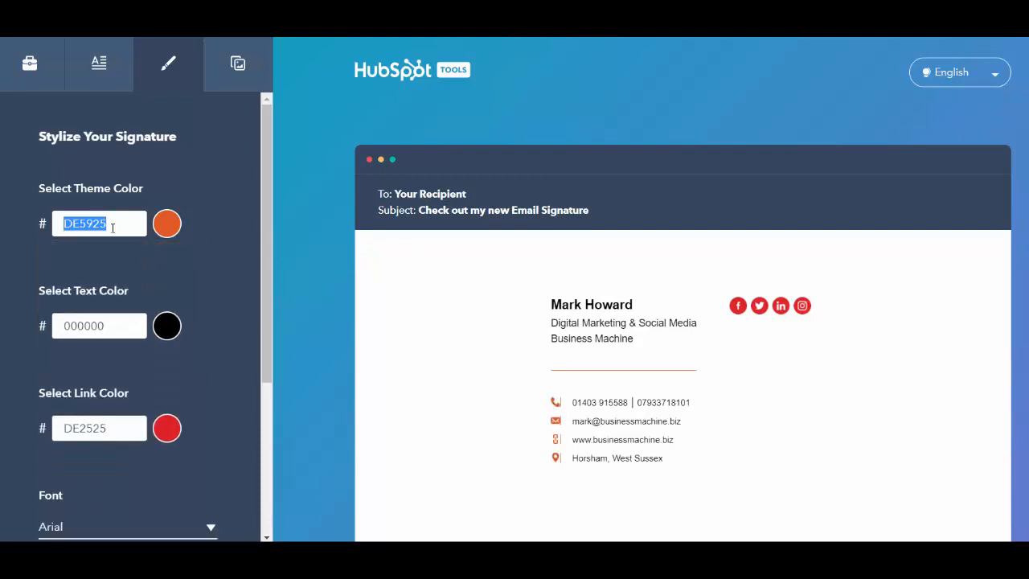
pyautogui.doubleClick(117, 429)
pyautogui.hotkey('ctrl', 'v')
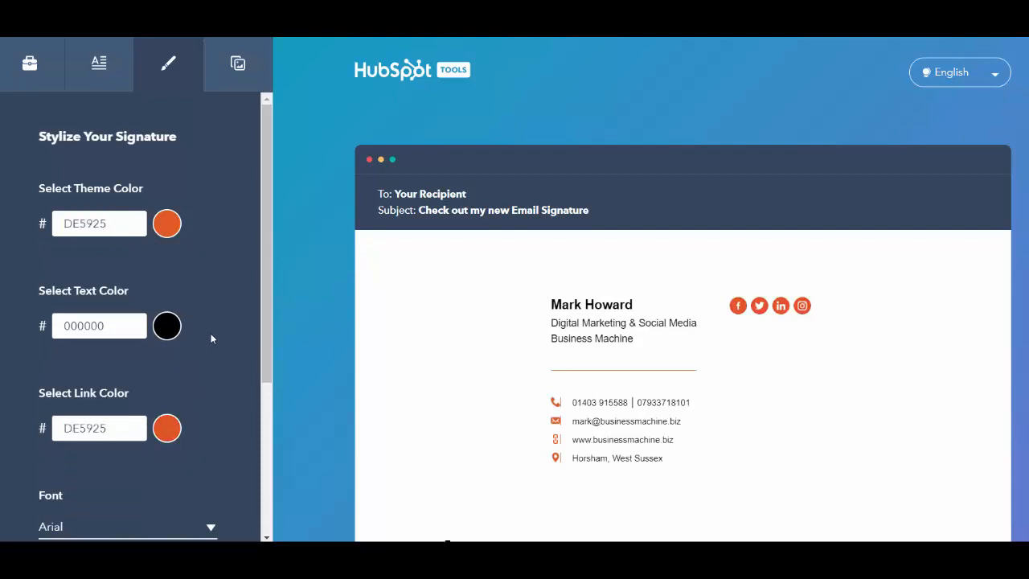
pyautogui.scroll(-3, 213, 332)
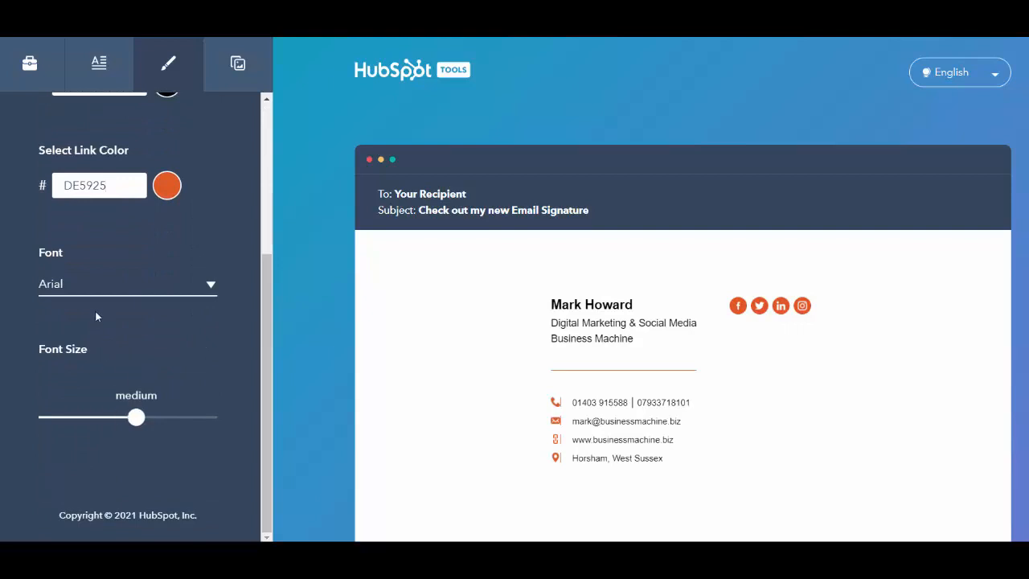
# - Switch the signature font to Tahoma and set the font size to large
pyautogui.click(111, 284)
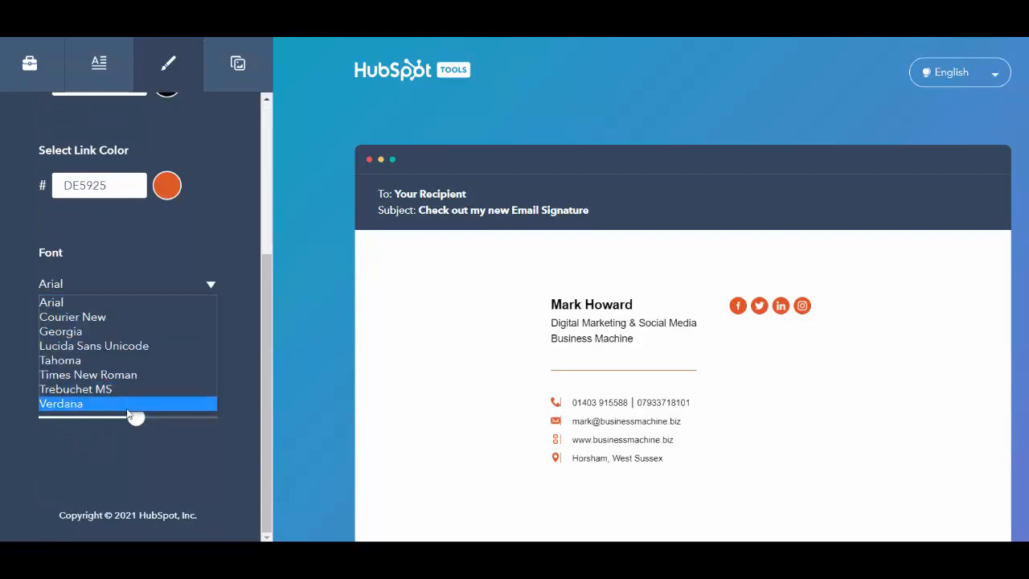
pyautogui.click(106, 361)
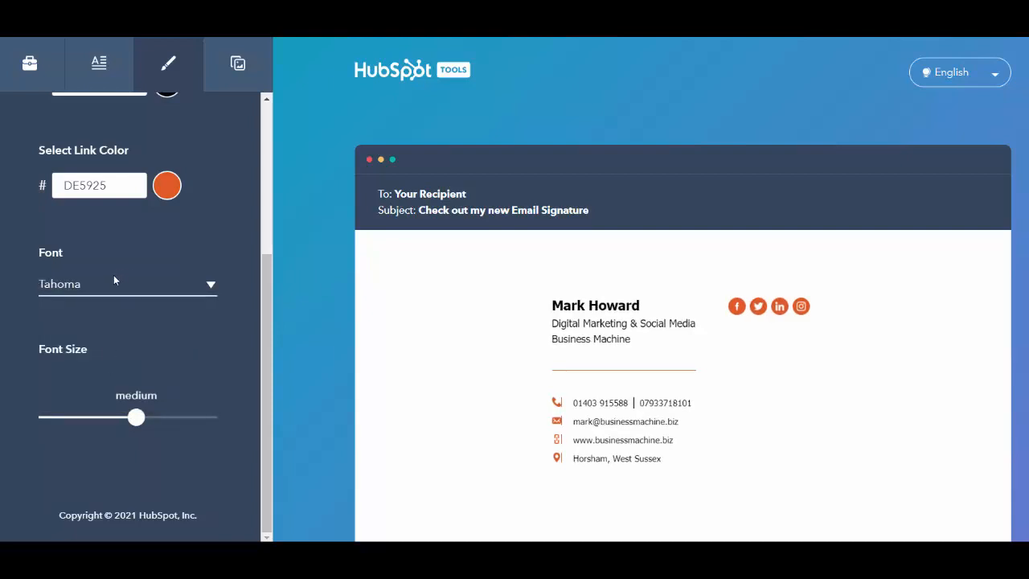
pyautogui.moveTo(136, 419)
pyautogui.mouseDown()
pyautogui.moveTo(102, 417)
pyautogui.moveTo(197, 418)
pyautogui.moveTo(74, 418)
pyautogui.moveTo(191, 418)
pyautogui.mouseUp()
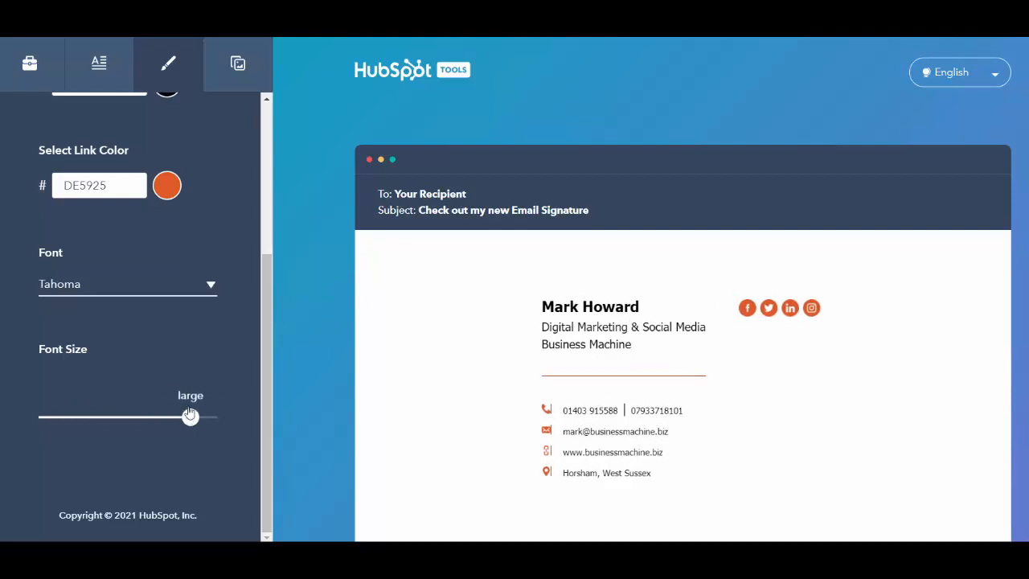
pyautogui.click(240, 78)
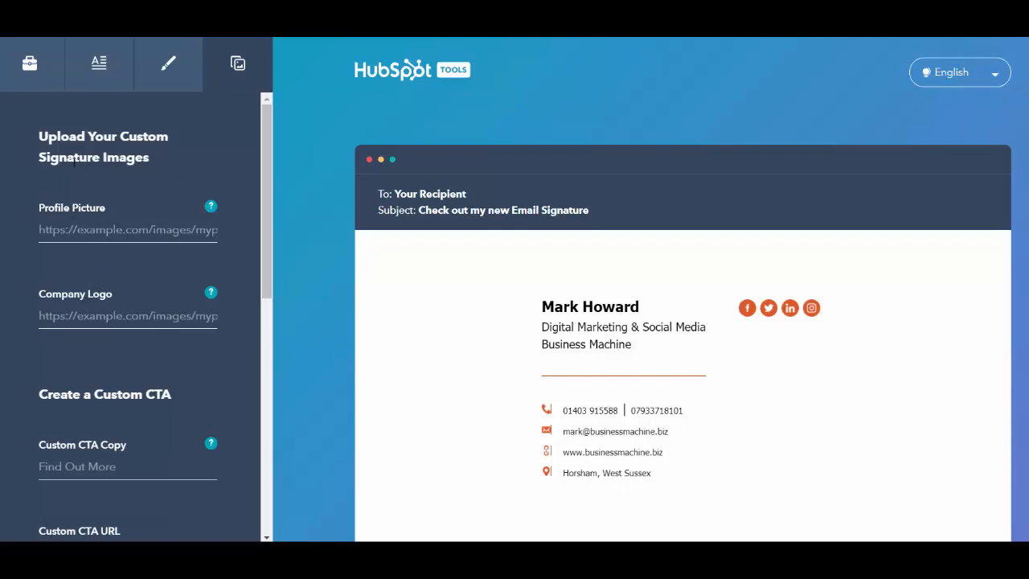
# - Switch to the Business Machine website's About page showing the company logo
pyautogui.moveTo(212, 211)
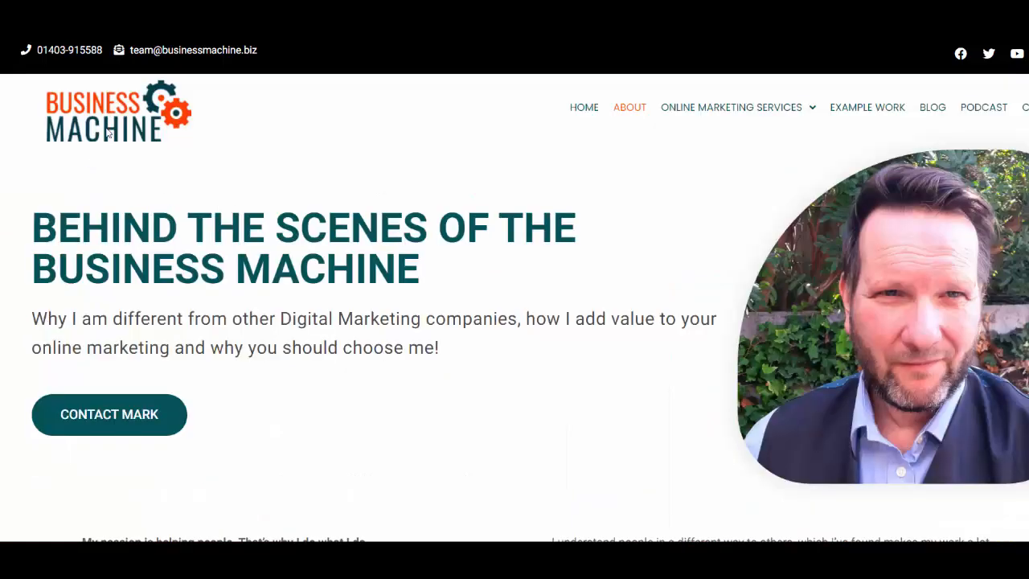
# - Copy the Business Machine logo's image address from the About page
pyautogui.rightClick(110, 126)
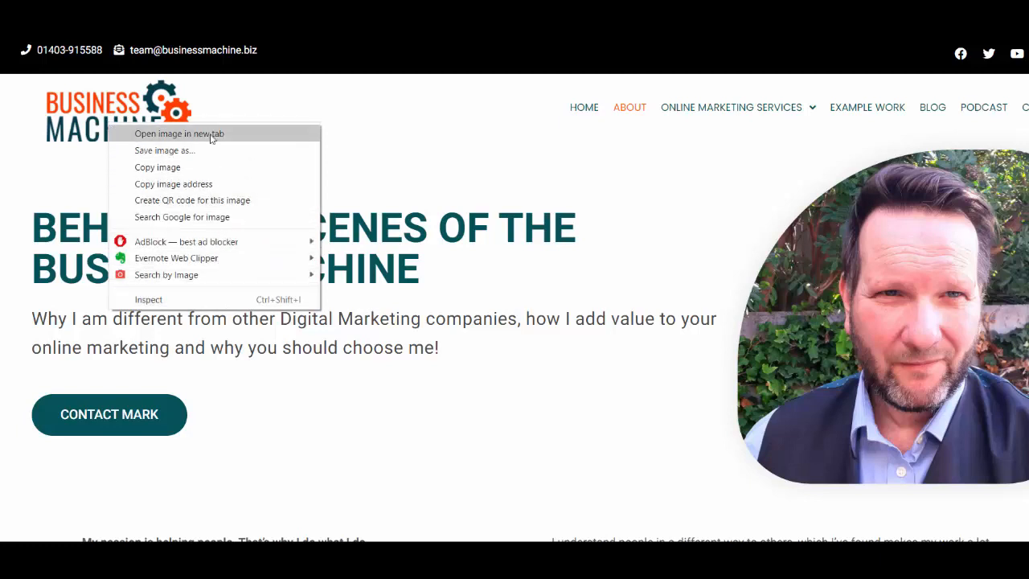
pyautogui.click(203, 183)
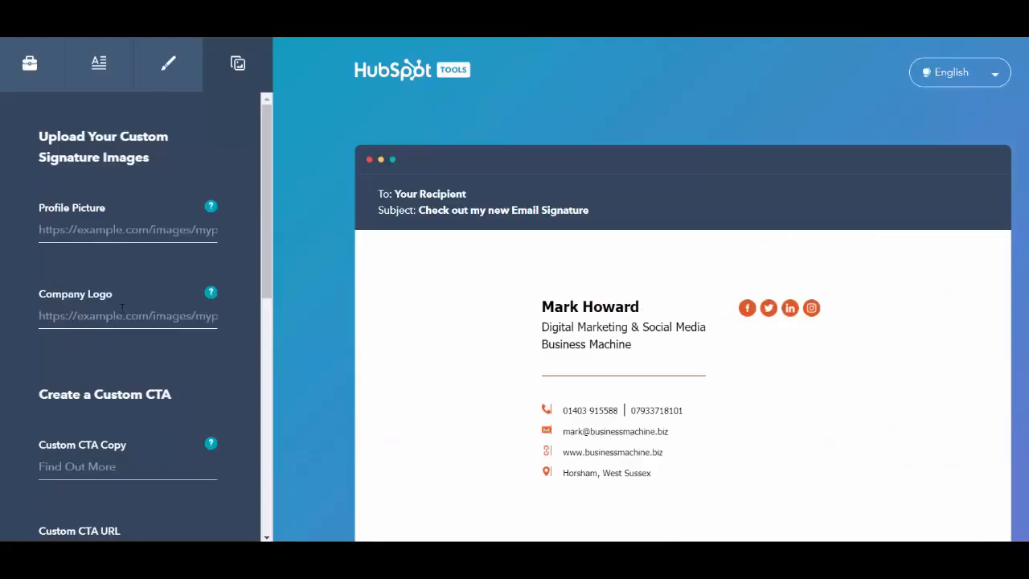
# - Paste the copied logo image address into the Company Logo field
pyautogui.rightClick(109, 311)
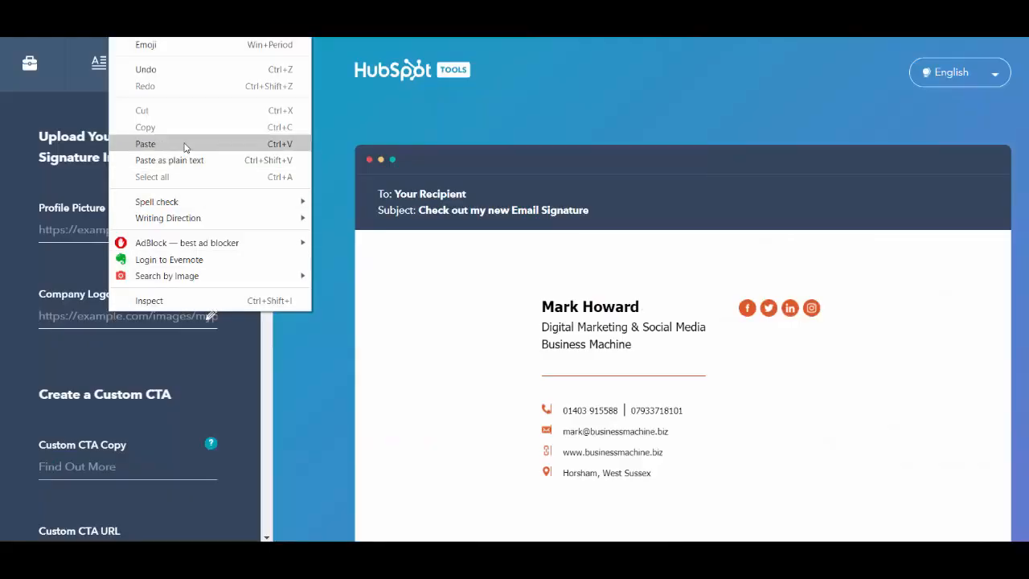
pyautogui.click(144, 144)
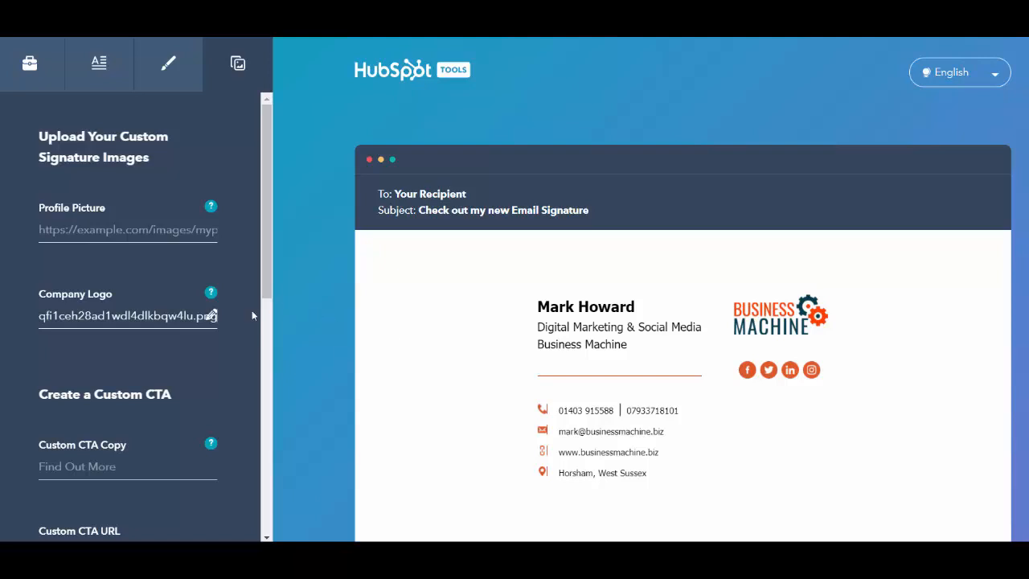
pyautogui.scroll(-2, 137, 343)
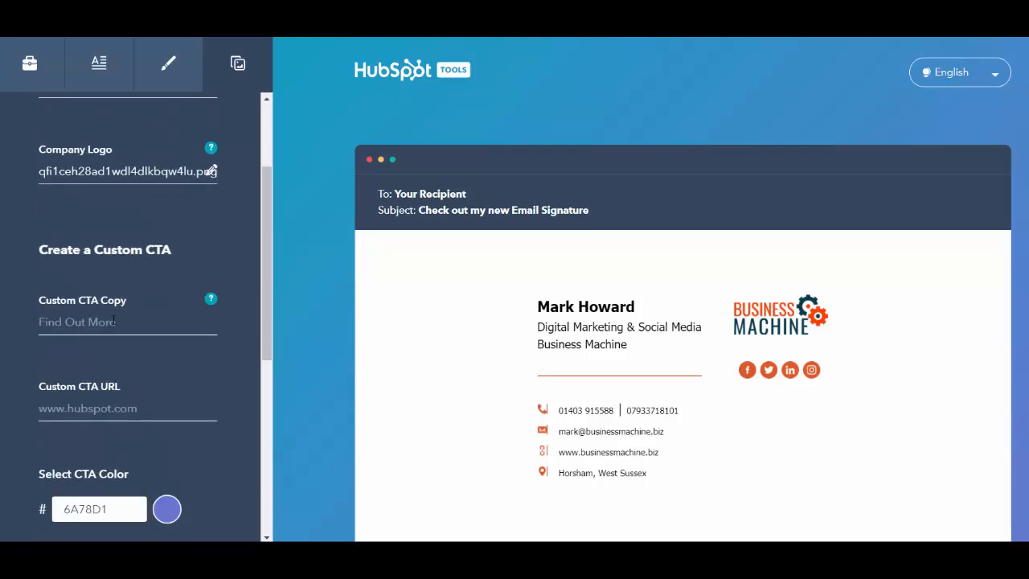
# - Enter 'CLICK FOR YOUR DOWNLOAD' as the call-to-action button text
pyautogui.moveTo(211, 304)
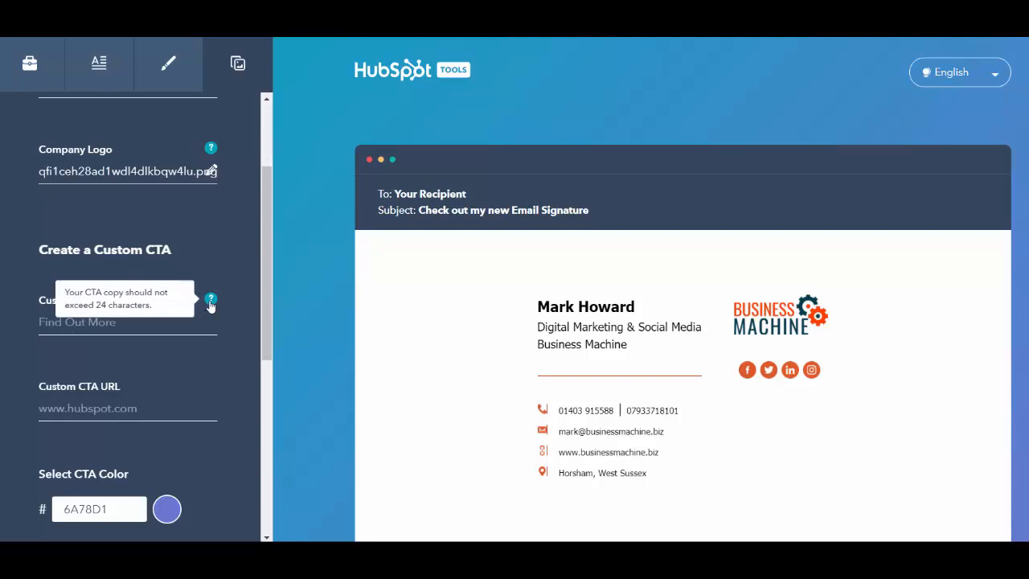
pyautogui.click(186, 330)
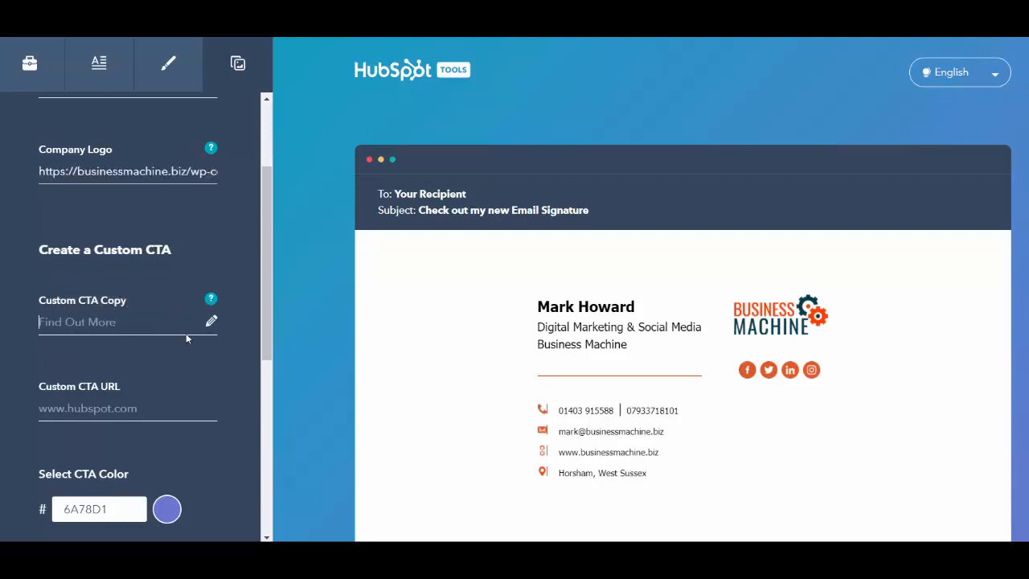
pyautogui.write('CLICK')
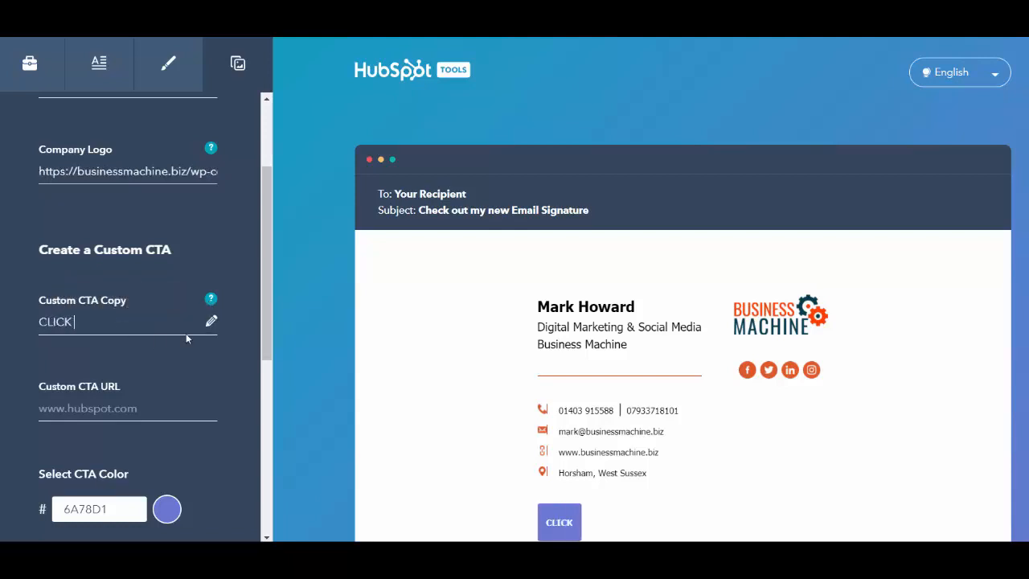
pyautogui.write(' FOR Y')
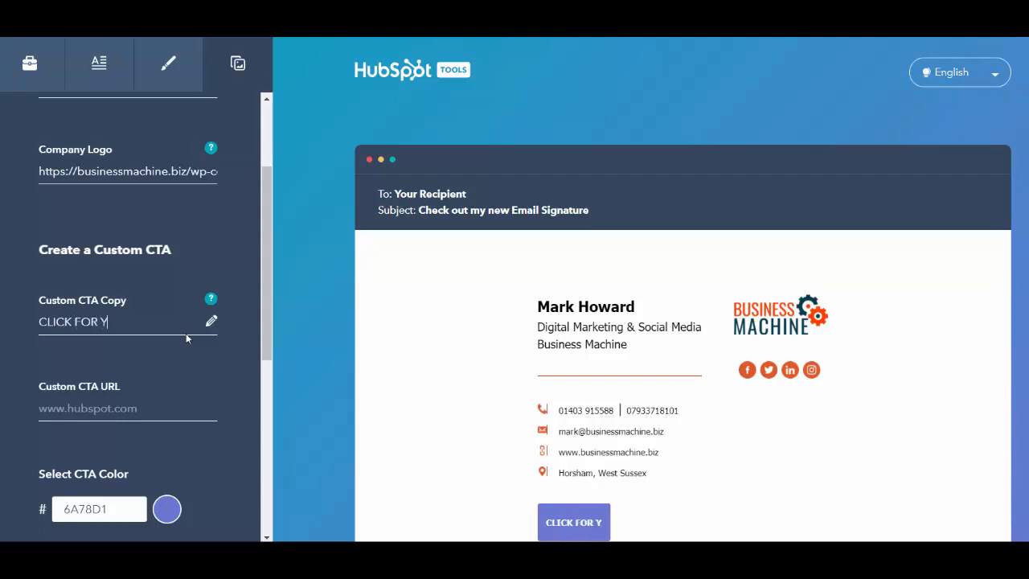
pyautogui.write('OUR DOWNLOAD')
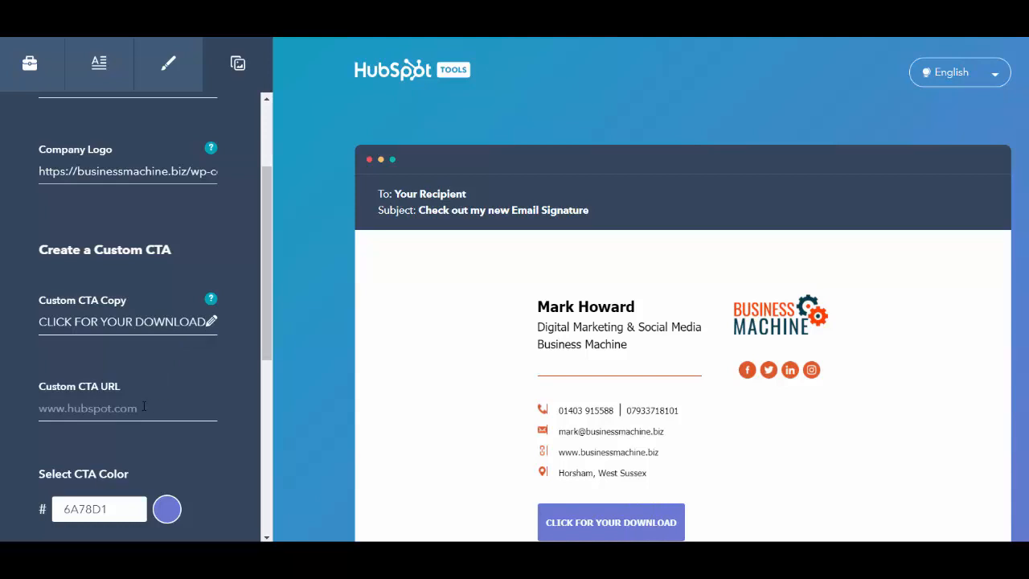
pyautogui.scroll(-3, 144, 406)
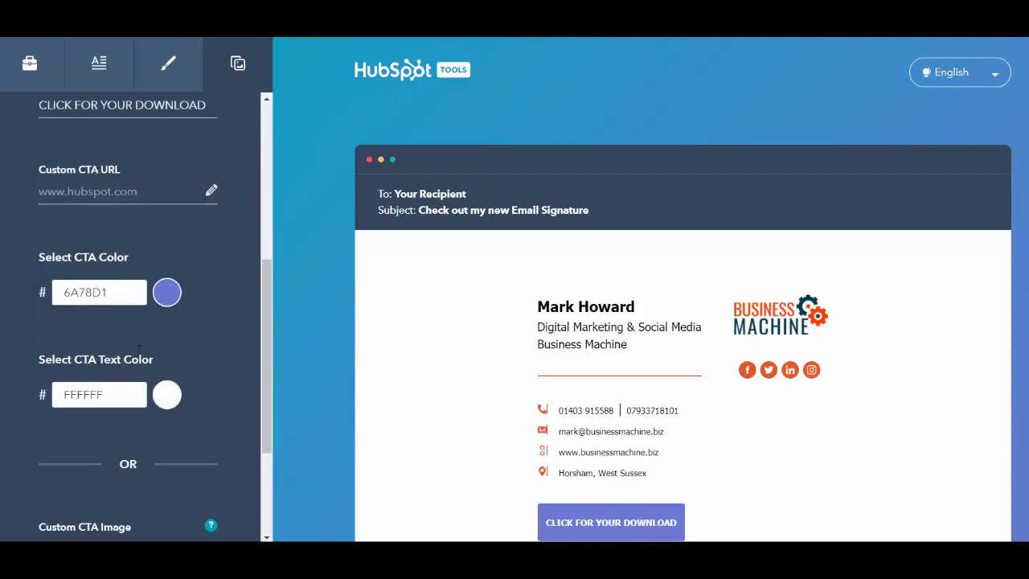
# - Change the CTA button colour from purple to bright red FF0006
pyautogui.click(166, 295)
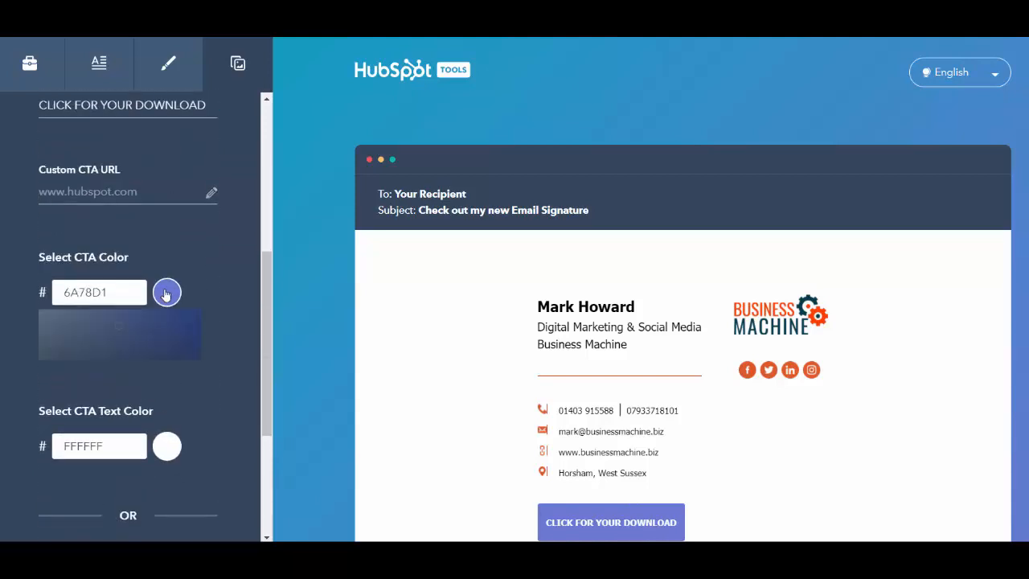
pyautogui.moveTo(141, 426); pyautogui.dragTo(190, 423)
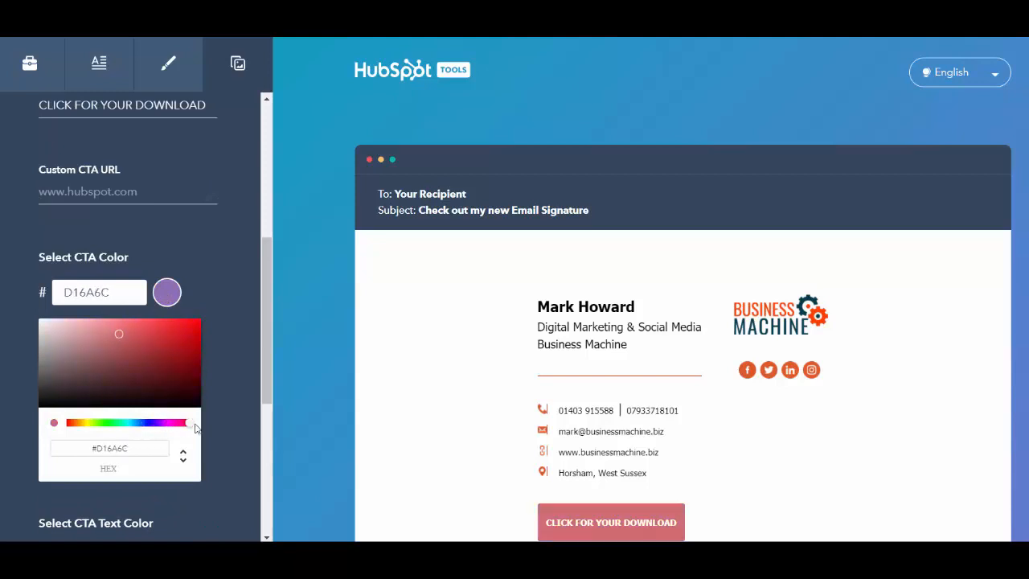
pyautogui.click(176, 371)
pyautogui.moveTo(185, 363); pyautogui.dragTo(218, 300)
pyautogui.click(216, 272)
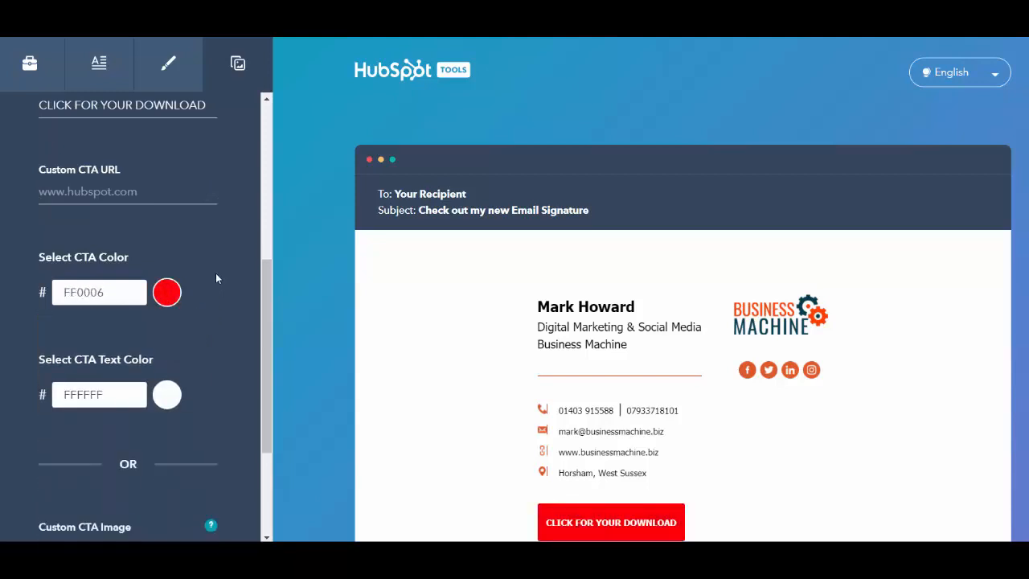
pyautogui.scroll(-1, 176, 373)
pyautogui.scroll(-2, 177, 378)
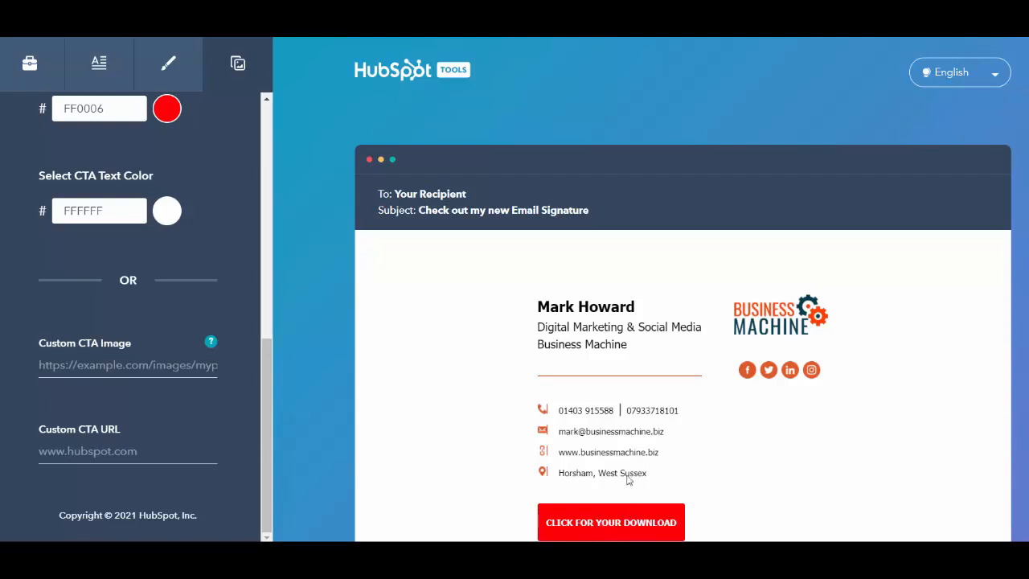
pyautogui.scroll(-1, 605, 463)
pyautogui.scroll(-3, 605, 464)
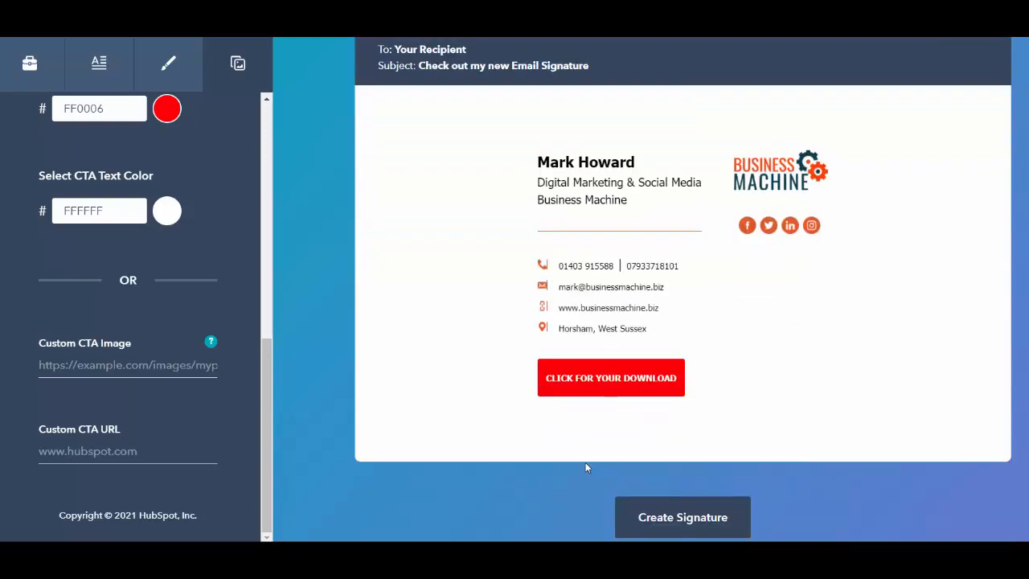
pyautogui.scroll(4, 585, 462)
pyautogui.scroll(3, 123, 270)
pyautogui.scroll(2, 138, 201)
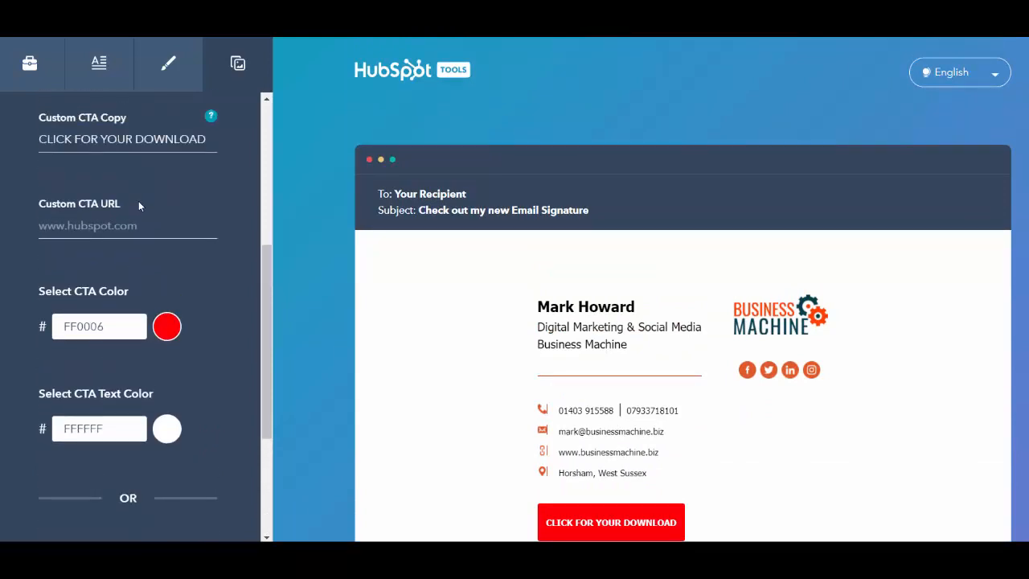
pyautogui.scroll(-3, 492, 457)
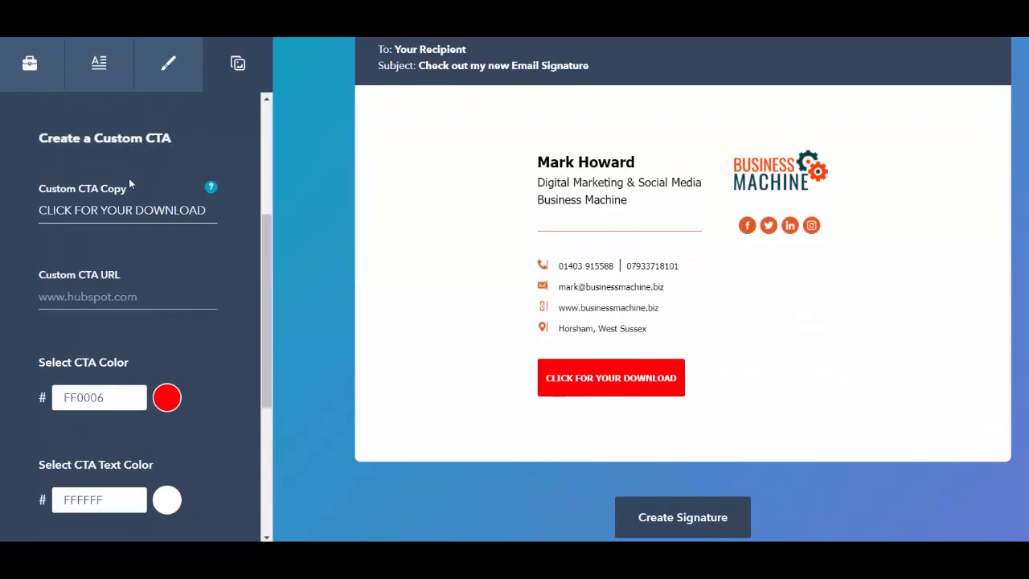
# - Clear the CTA copy text so the call-to-action button disappears
pyautogui.tripleClick(201, 210)
pyautogui.press('BackSpace')
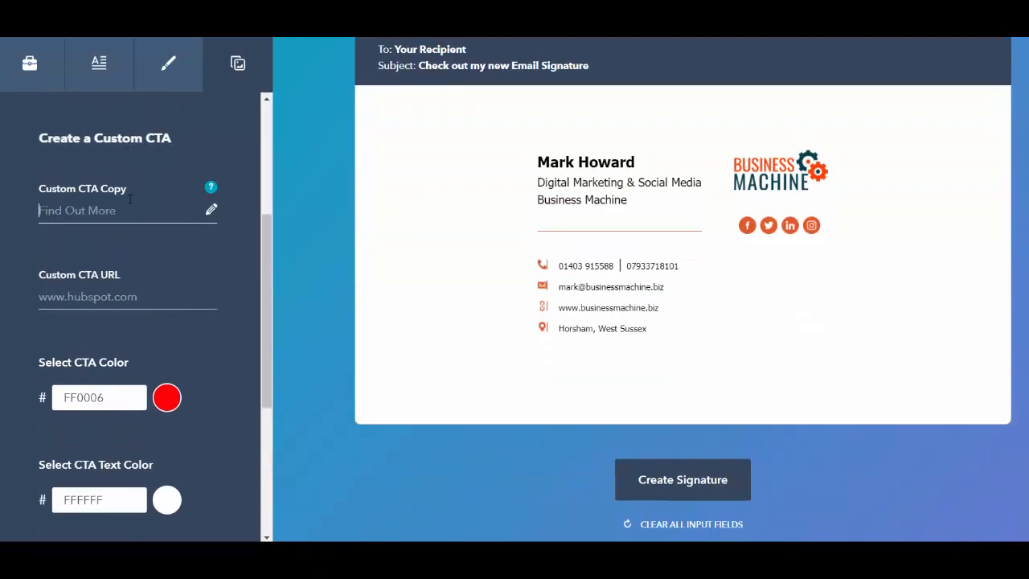
pyautogui.scroll(3, 365, 282)
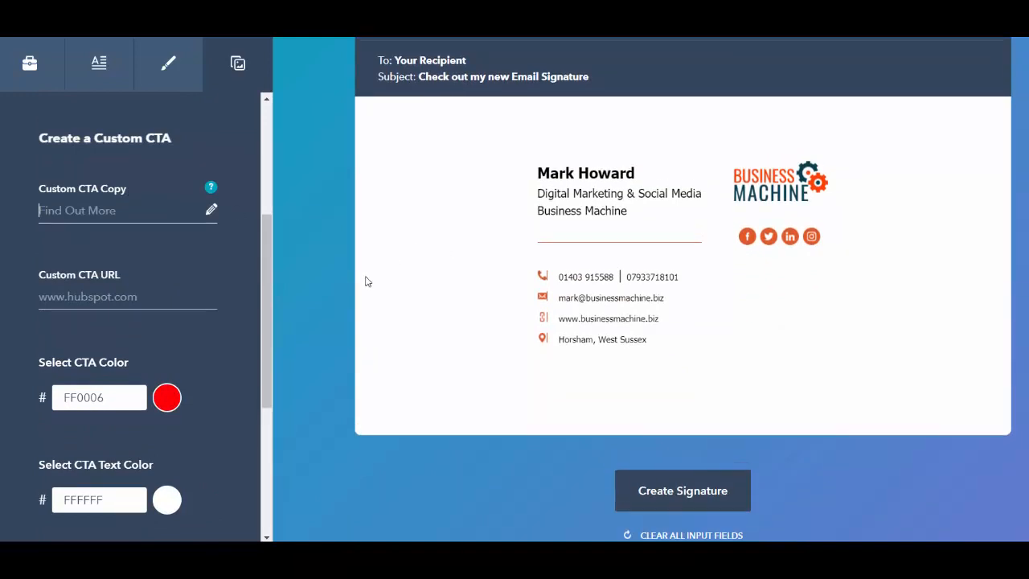
pyautogui.scroll(-3, 368, 281)
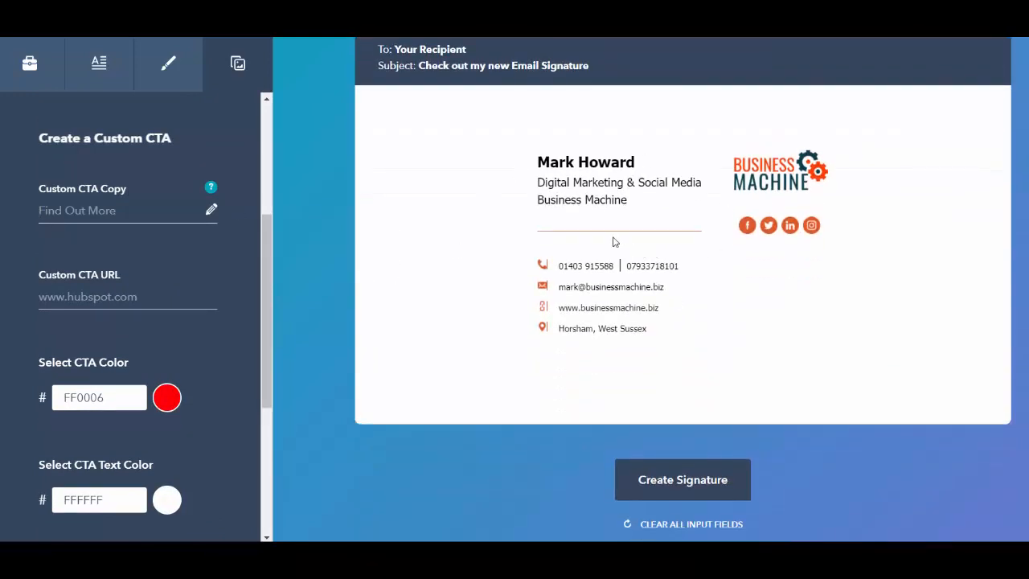
# - Create the signature and submit the confirmation form with 1 employee
pyautogui.click(703, 488)
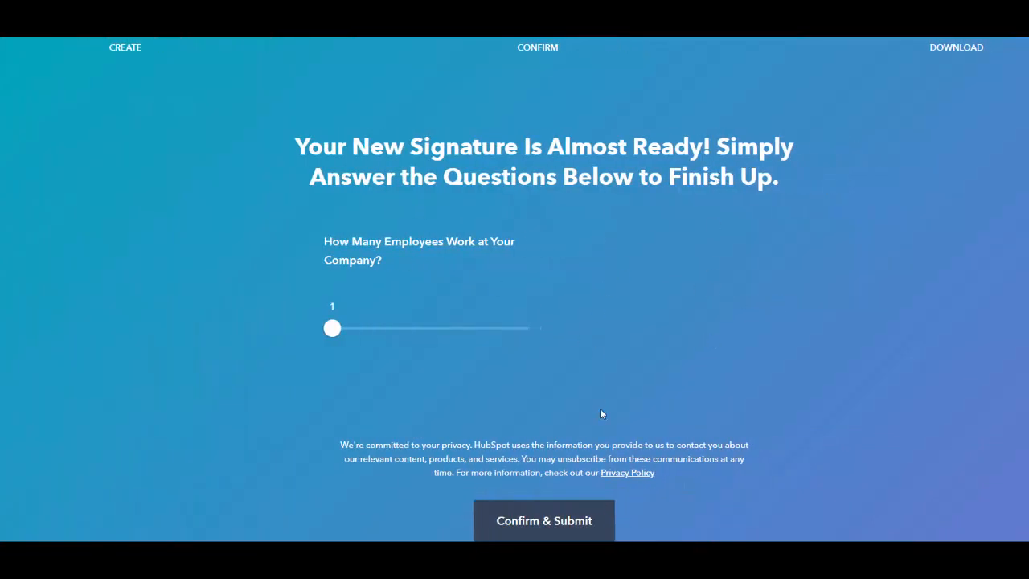
pyautogui.scroll(-3, 705, 395)
pyautogui.click(550, 395)
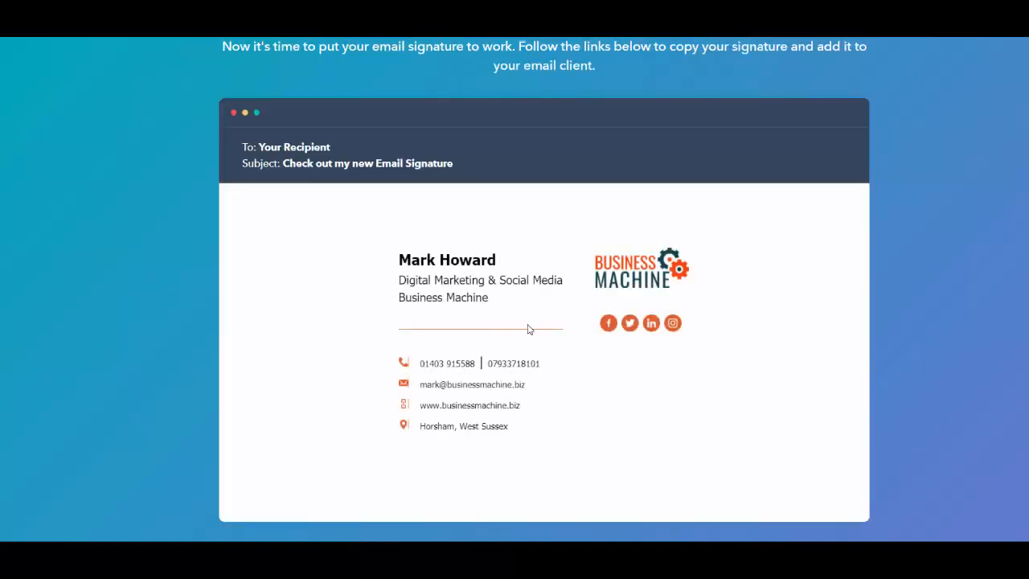
# - Copy the finished orange Tahoma signature with logo and social icons
pyautogui.scroll(-3, 528, 329)
pyautogui.scroll(2, 526, 328)
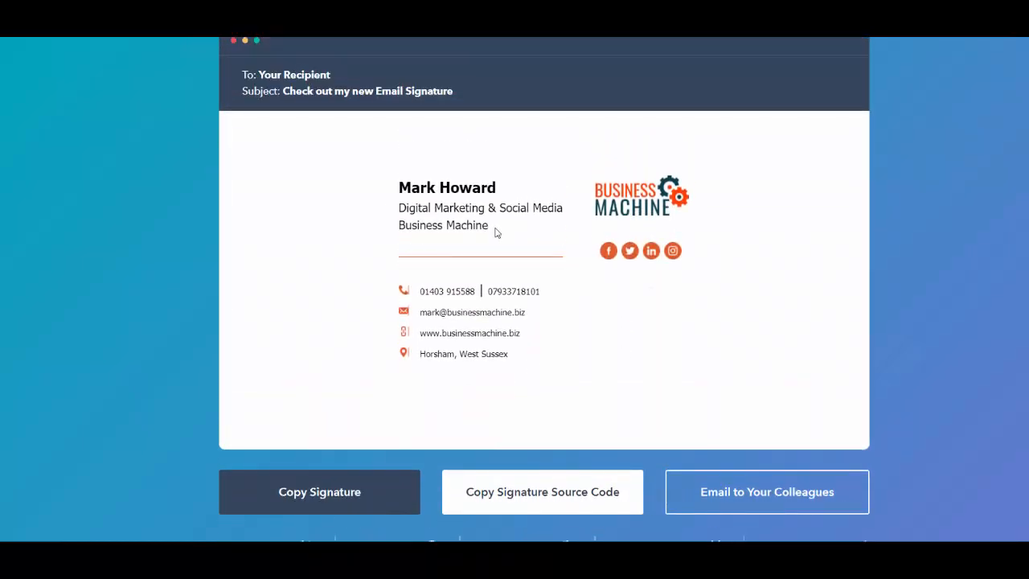
pyautogui.scroll(-2, 492, 232)
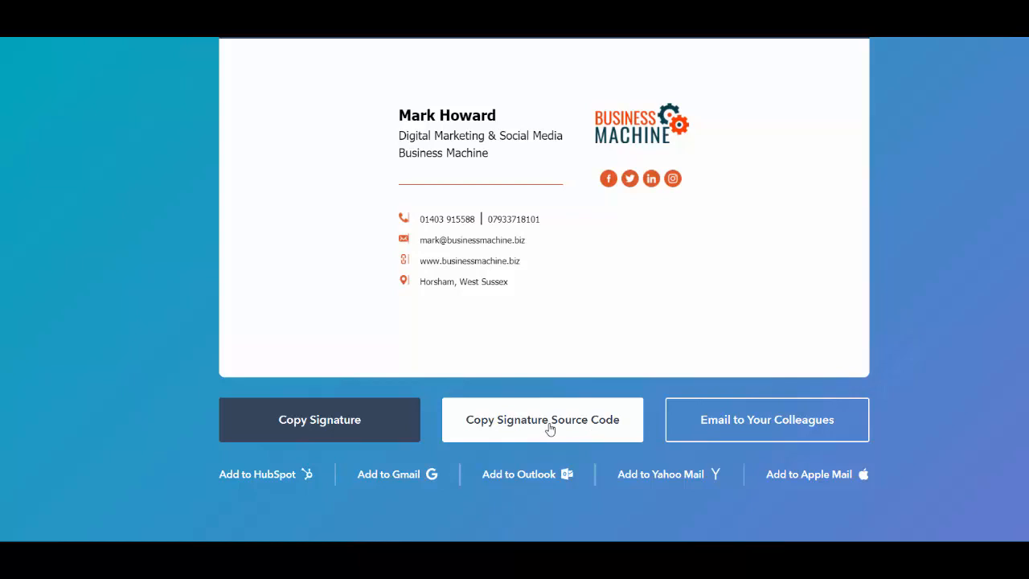
pyautogui.click(344, 424)
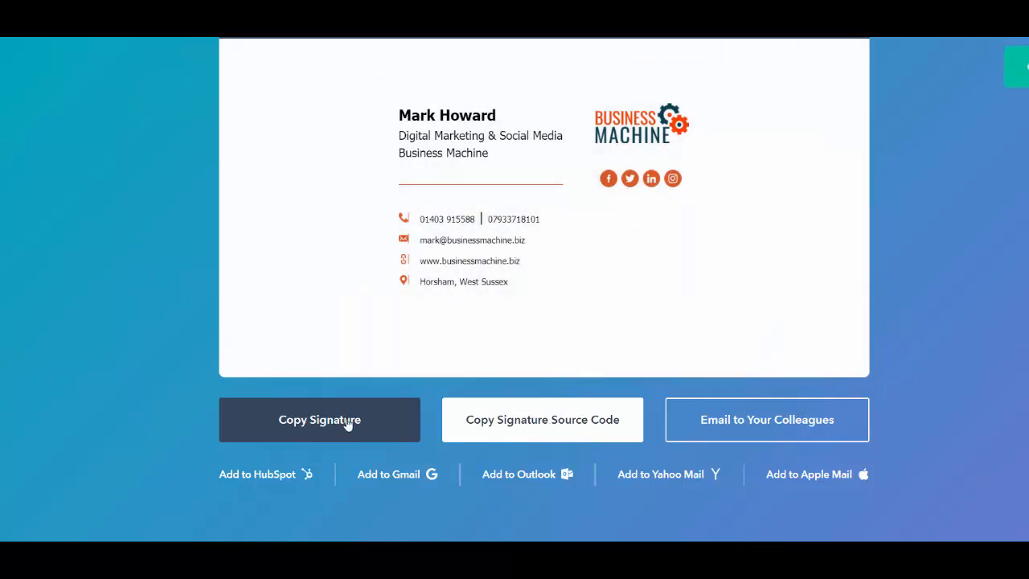